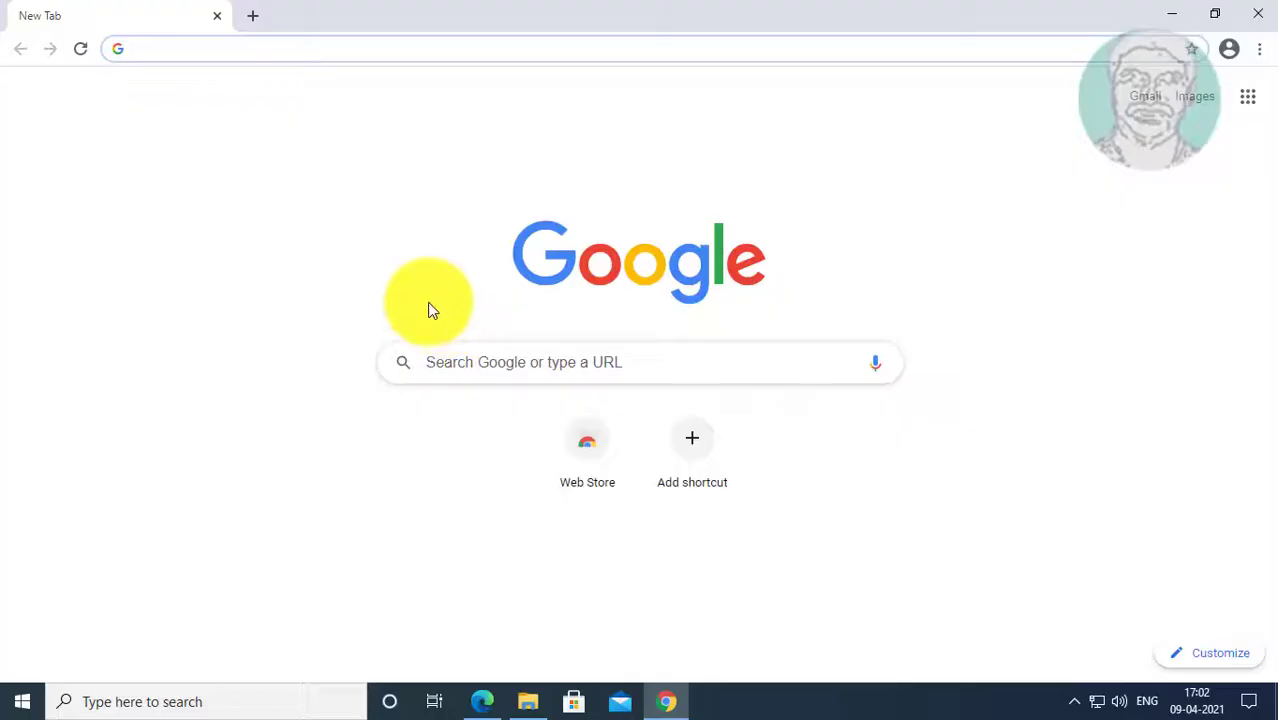
Search Google for "microsoft"
click(326, 46)
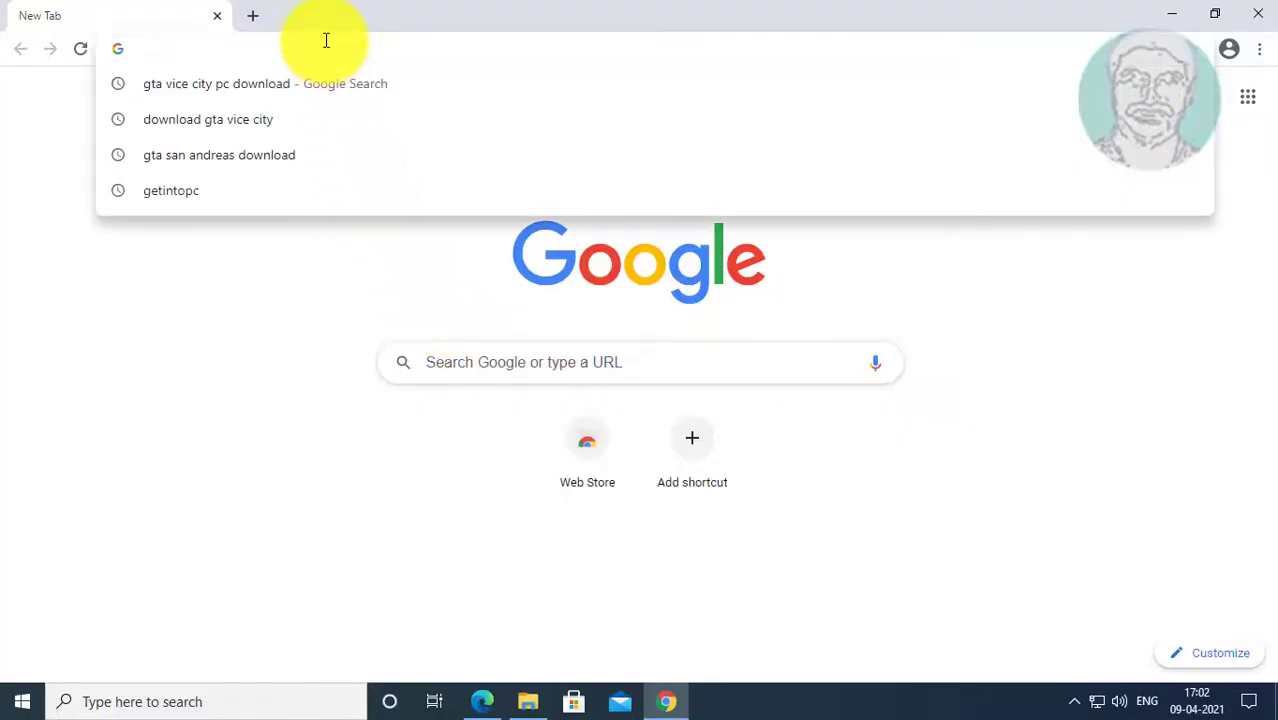
text(mi)
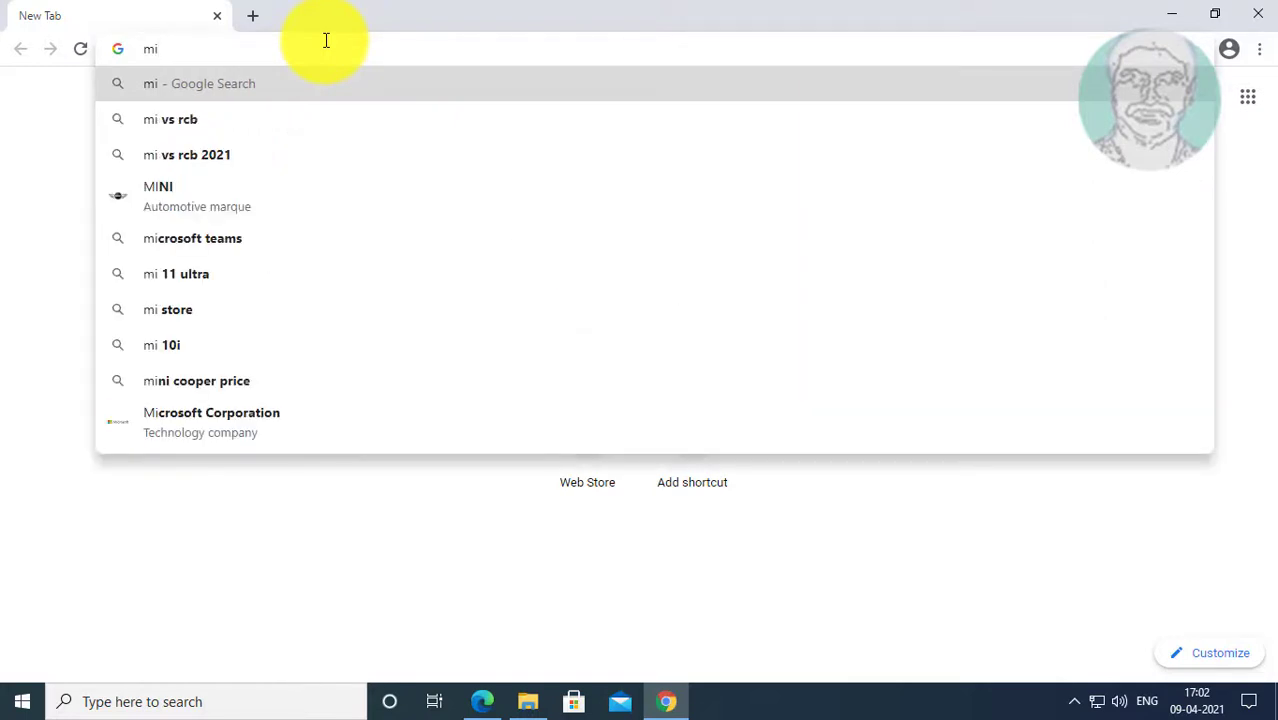
text(cr)
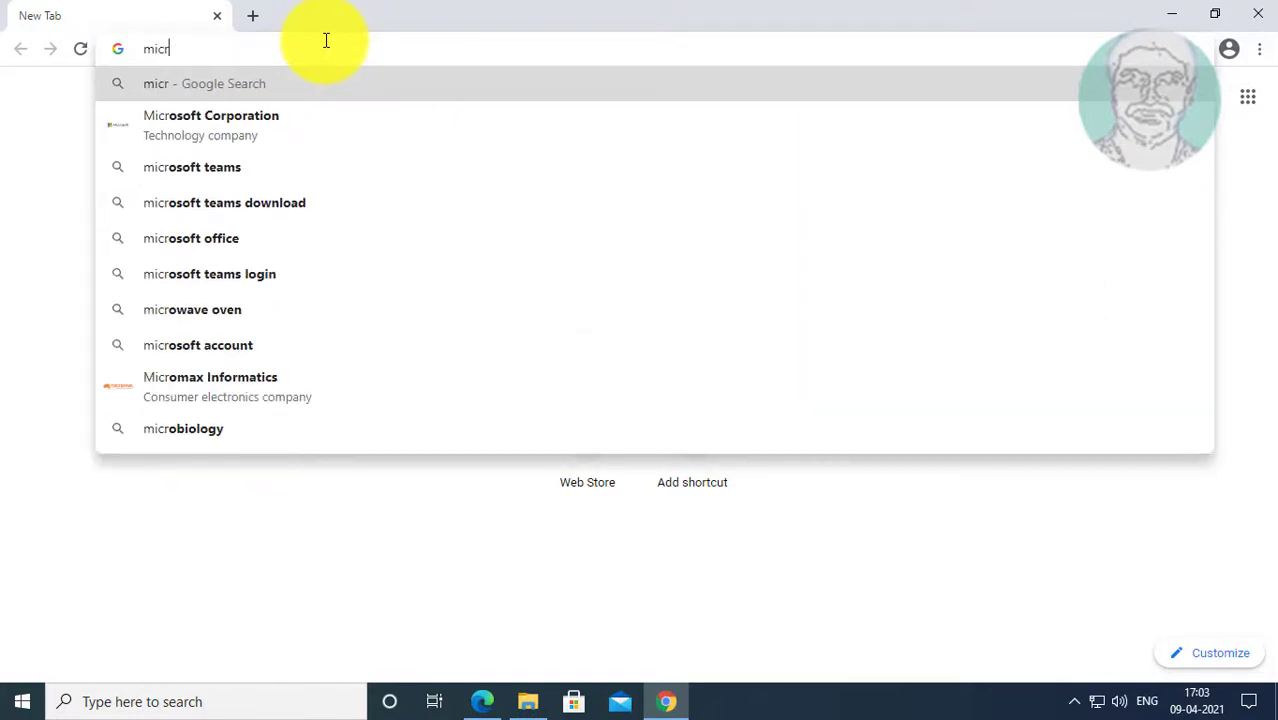
text(o)
key(Return)
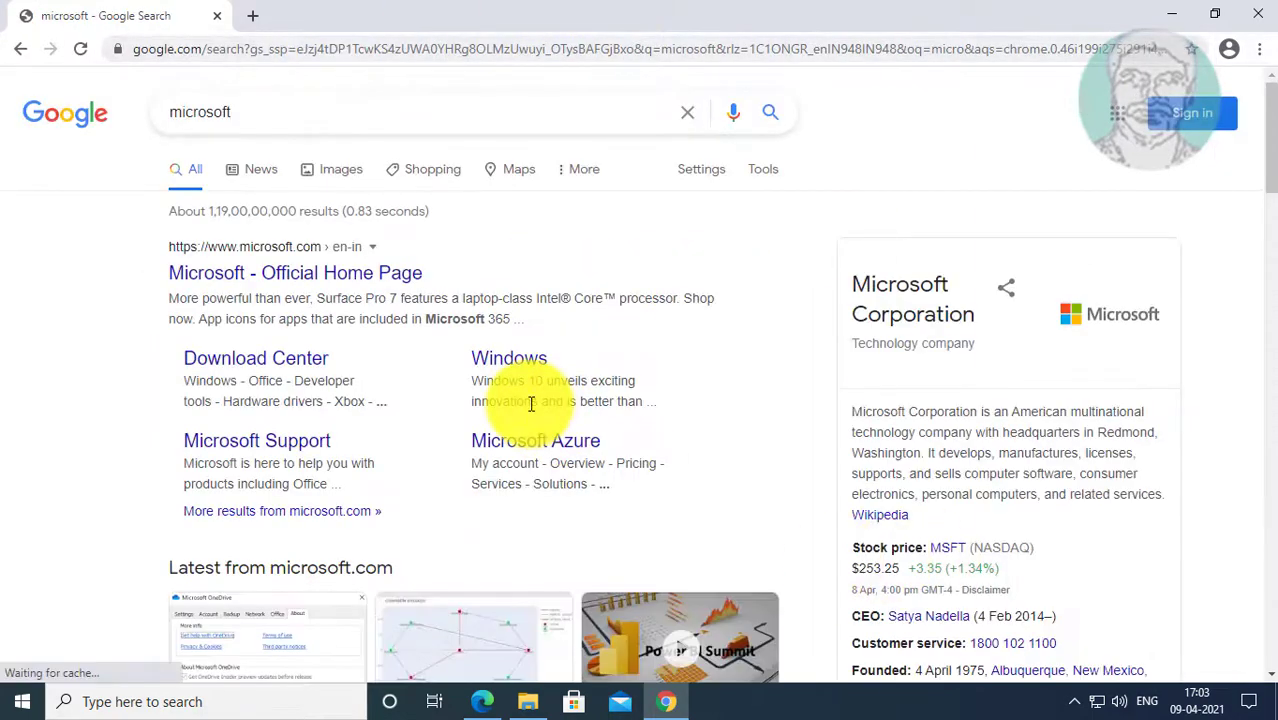
Refine the Google search to "microsoft login" and open the Microsoft account sign-in result
click(385, 116)
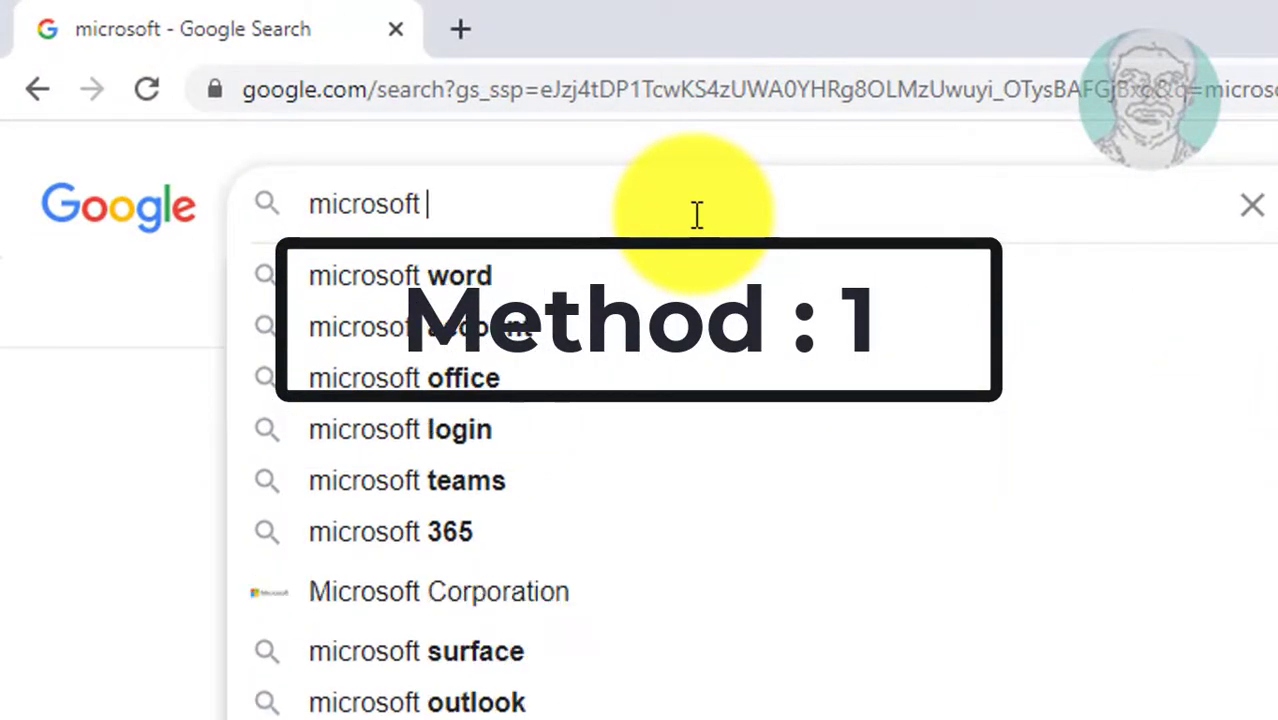
text(login)
key(Return)
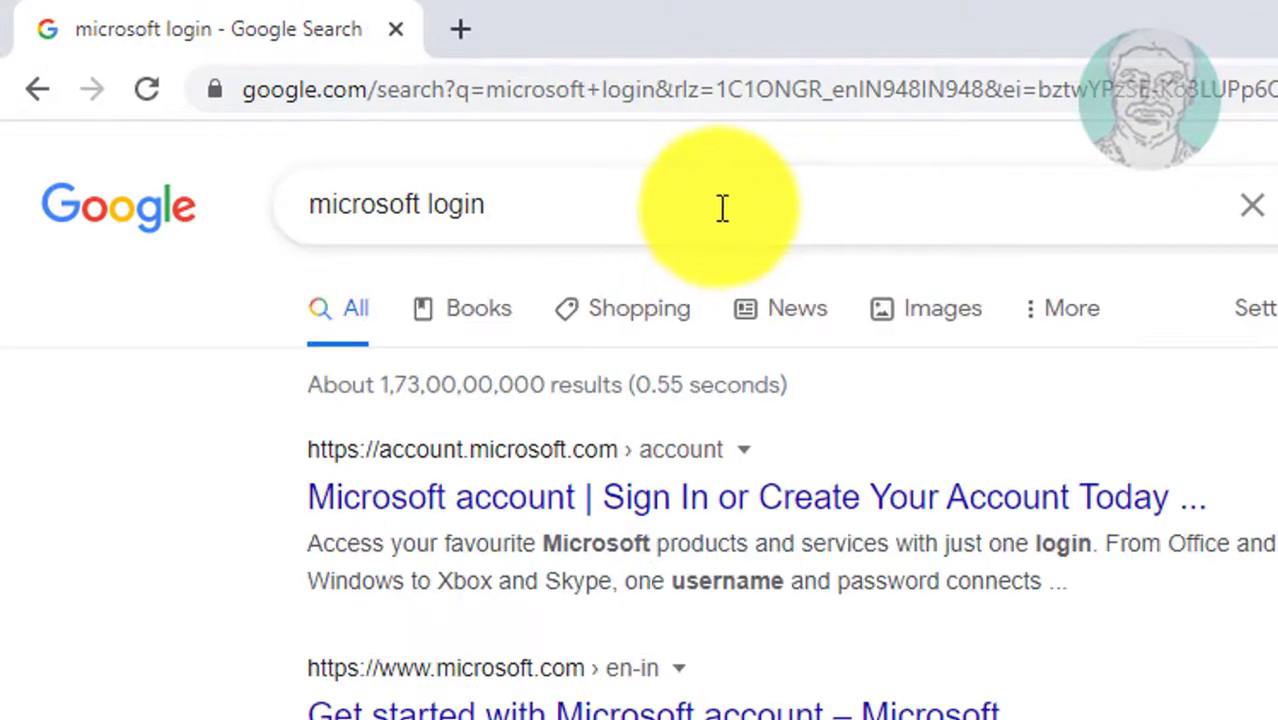
click(813, 518)
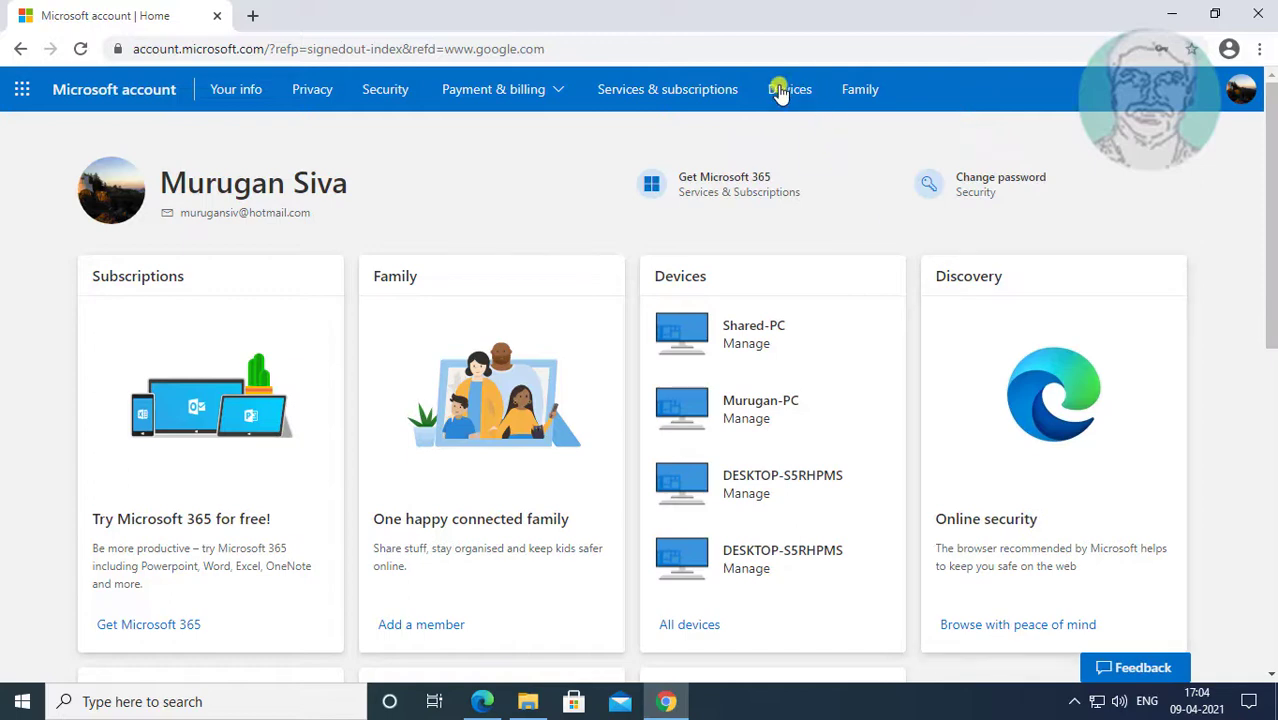
Open the Microsoft account's Devices page and remove Shared-PC, confirming readiness to remove it
click(781, 90)
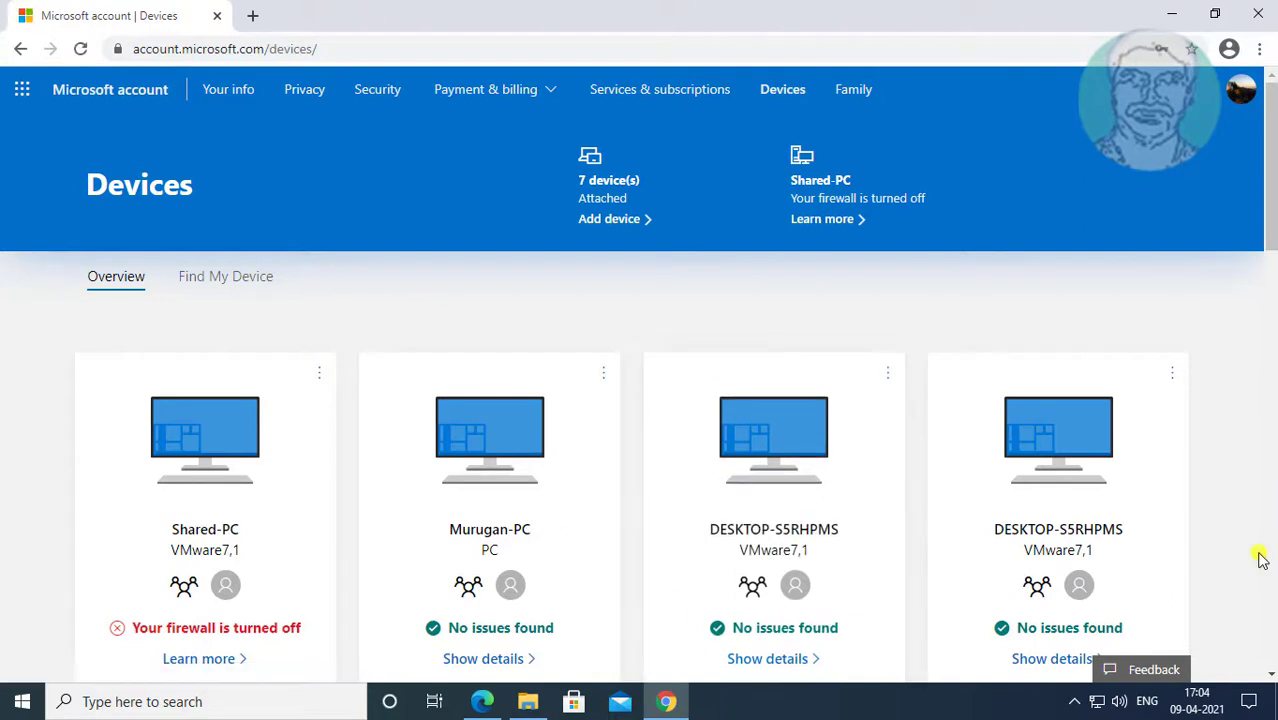
click(319, 373)
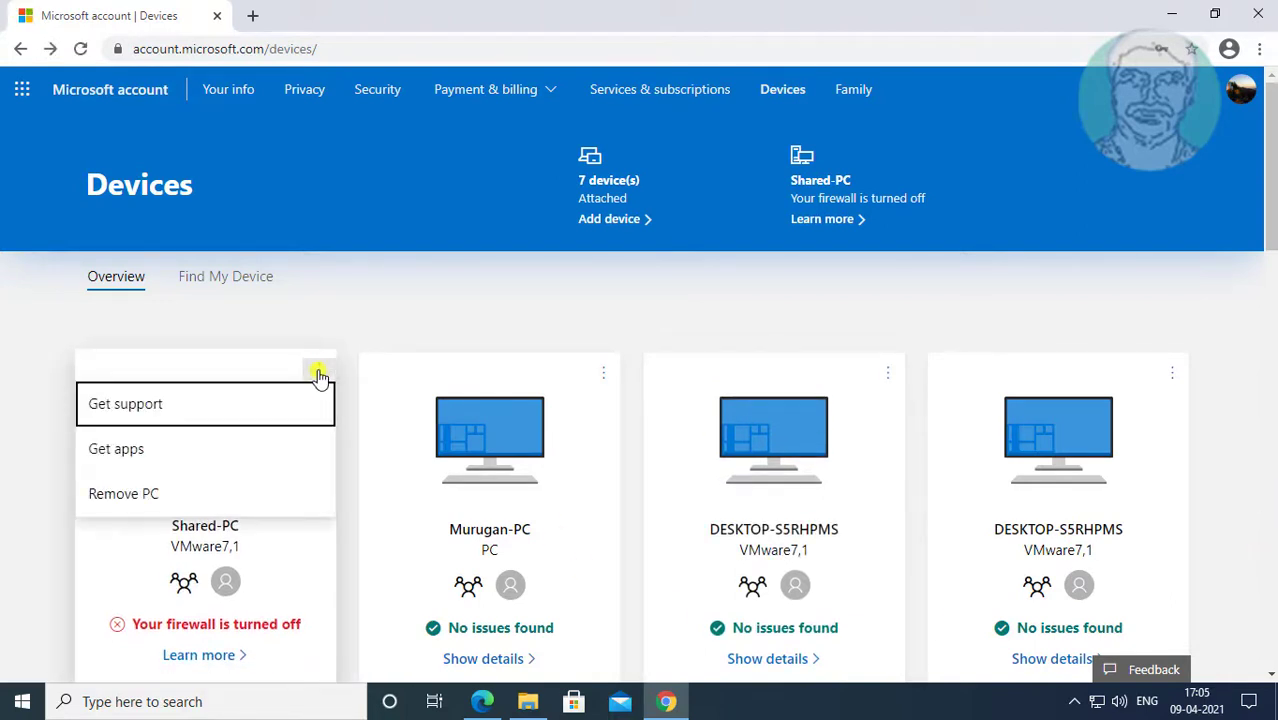
click(150, 495)
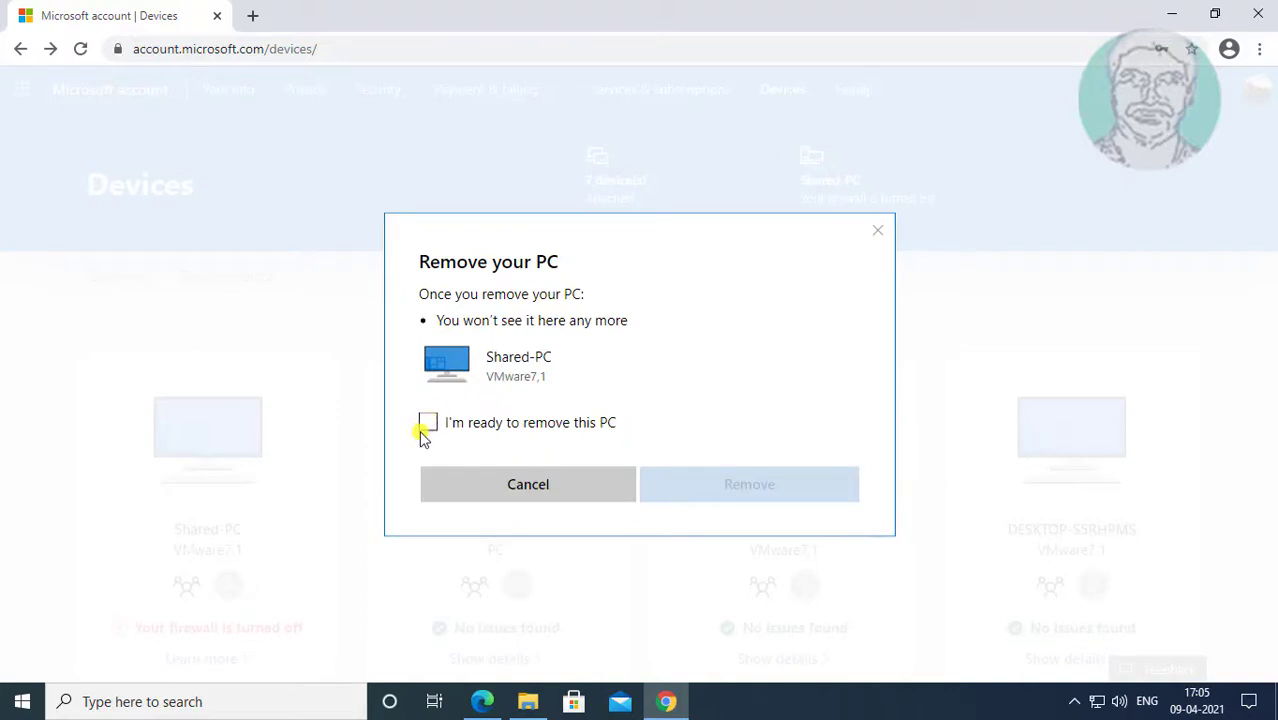
click(430, 424)
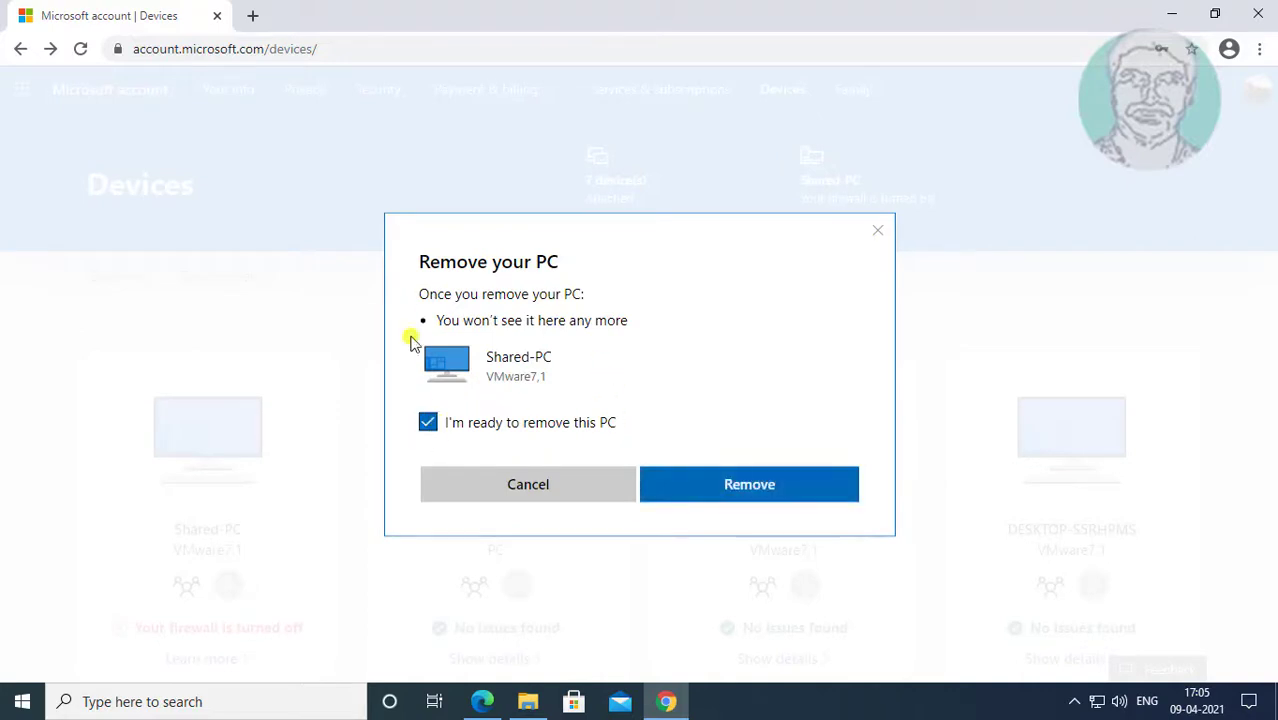
click(750, 488)
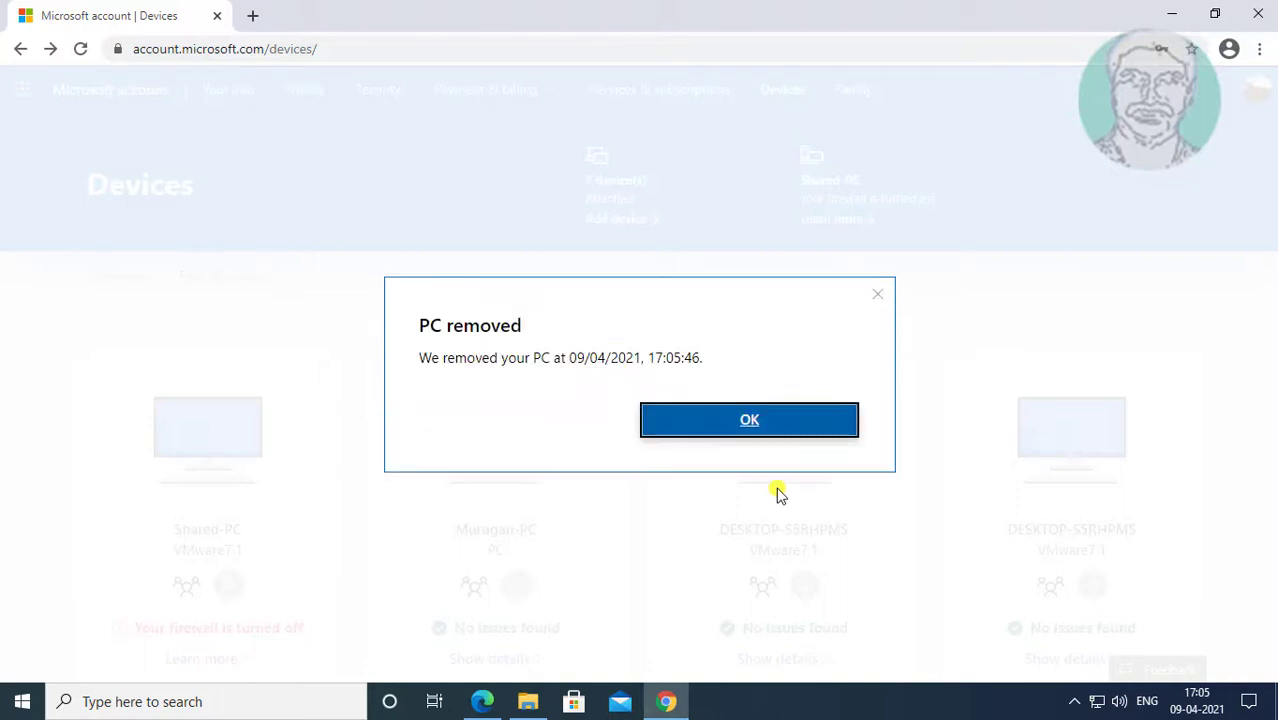
click(782, 437)
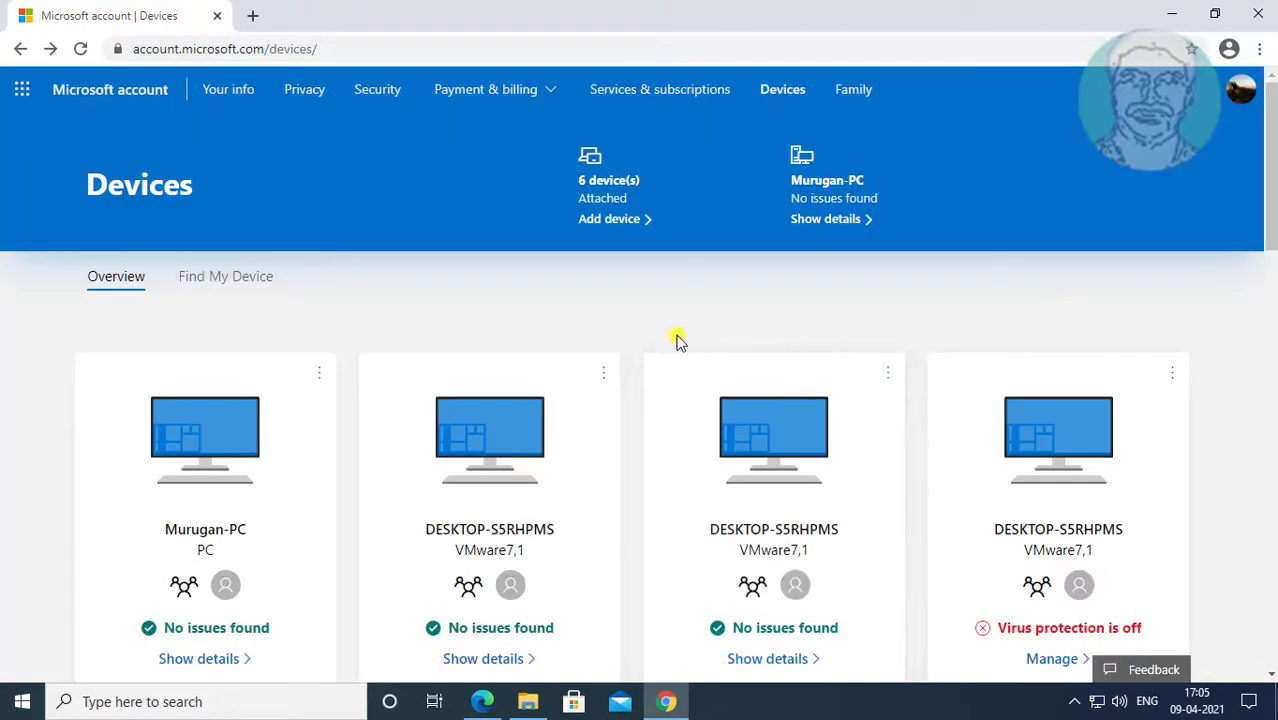
Remove the first of the three DESKTOP-S5RHPMS PCs from the device list and acknowledge the removal
click(603, 372)
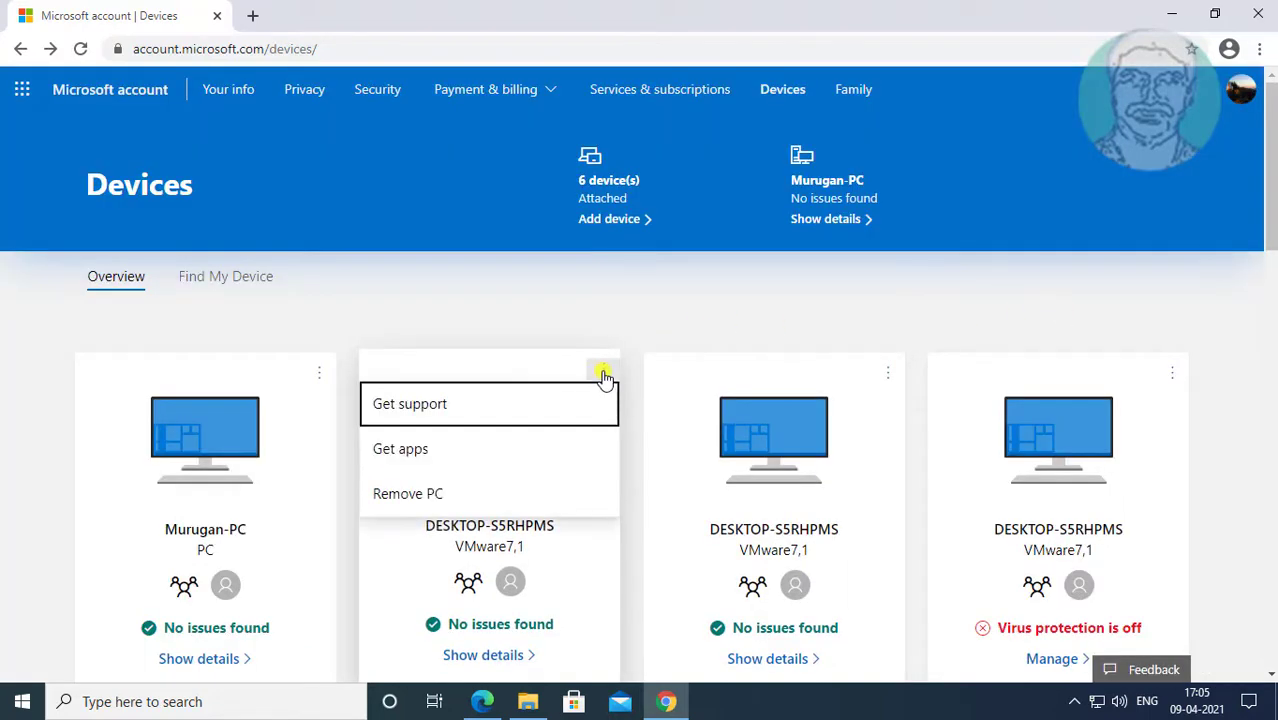
click(424, 490)
click(433, 424)
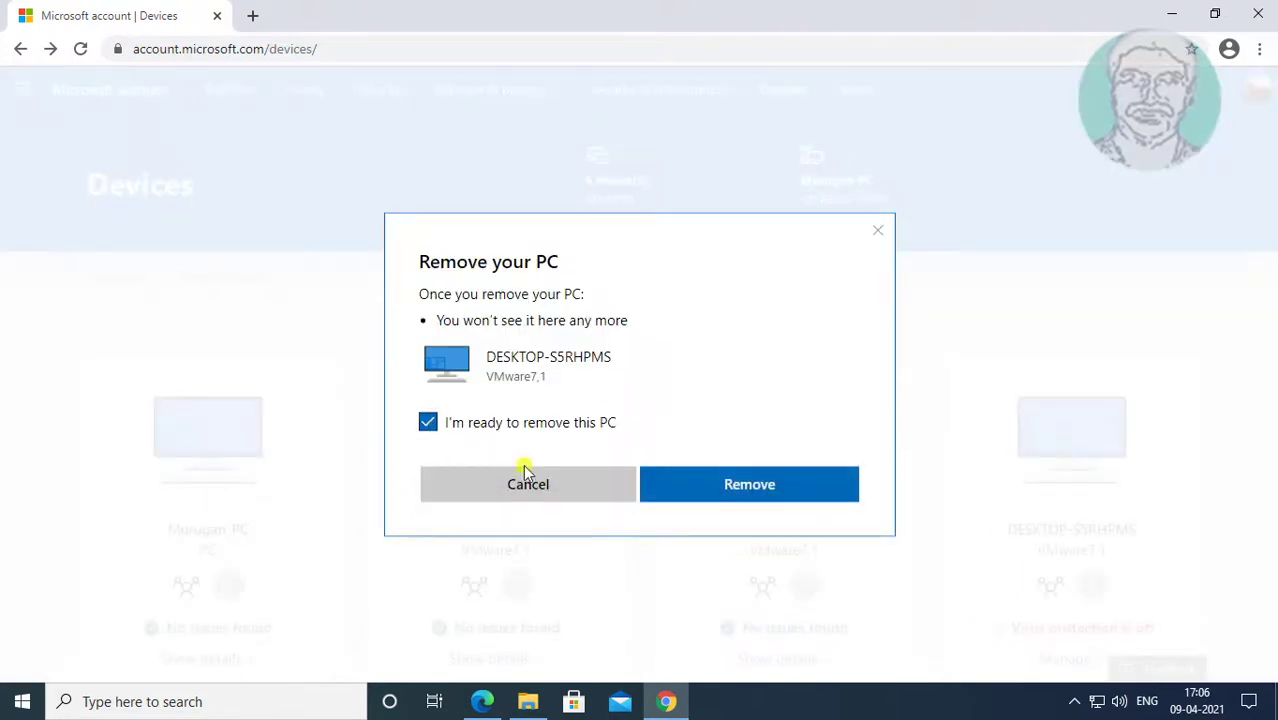
click(778, 491)
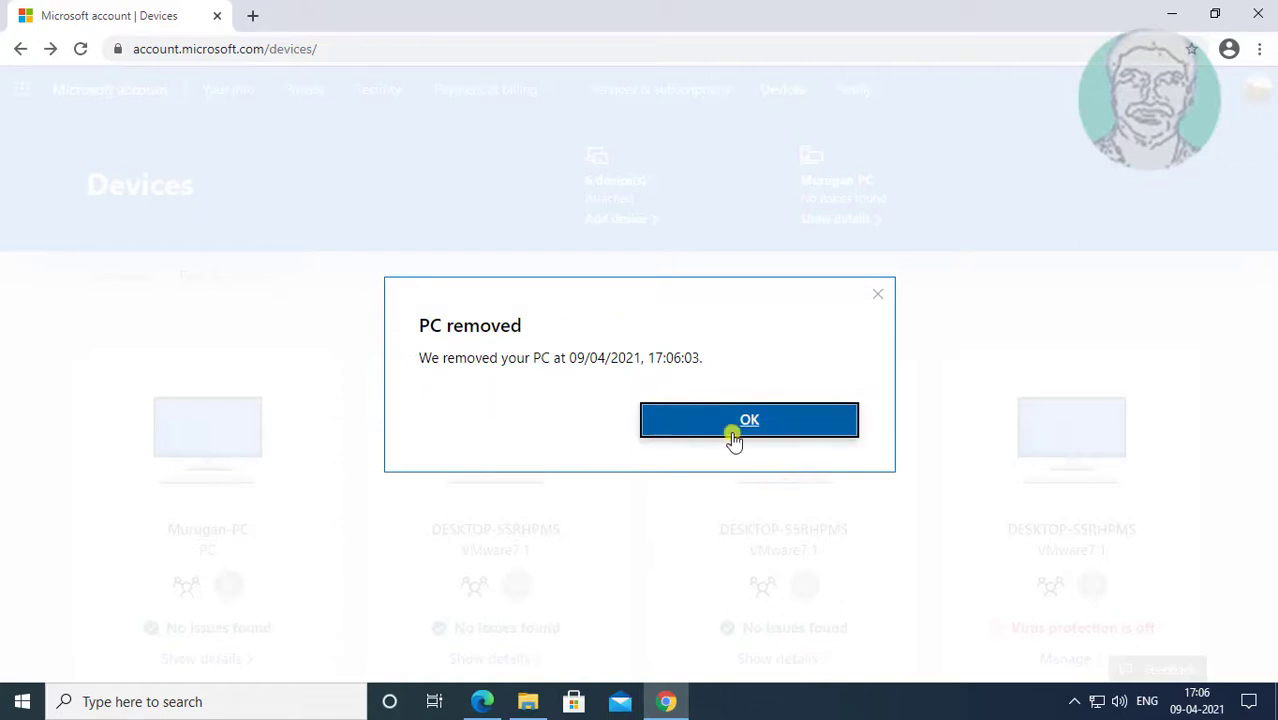
click(740, 428)
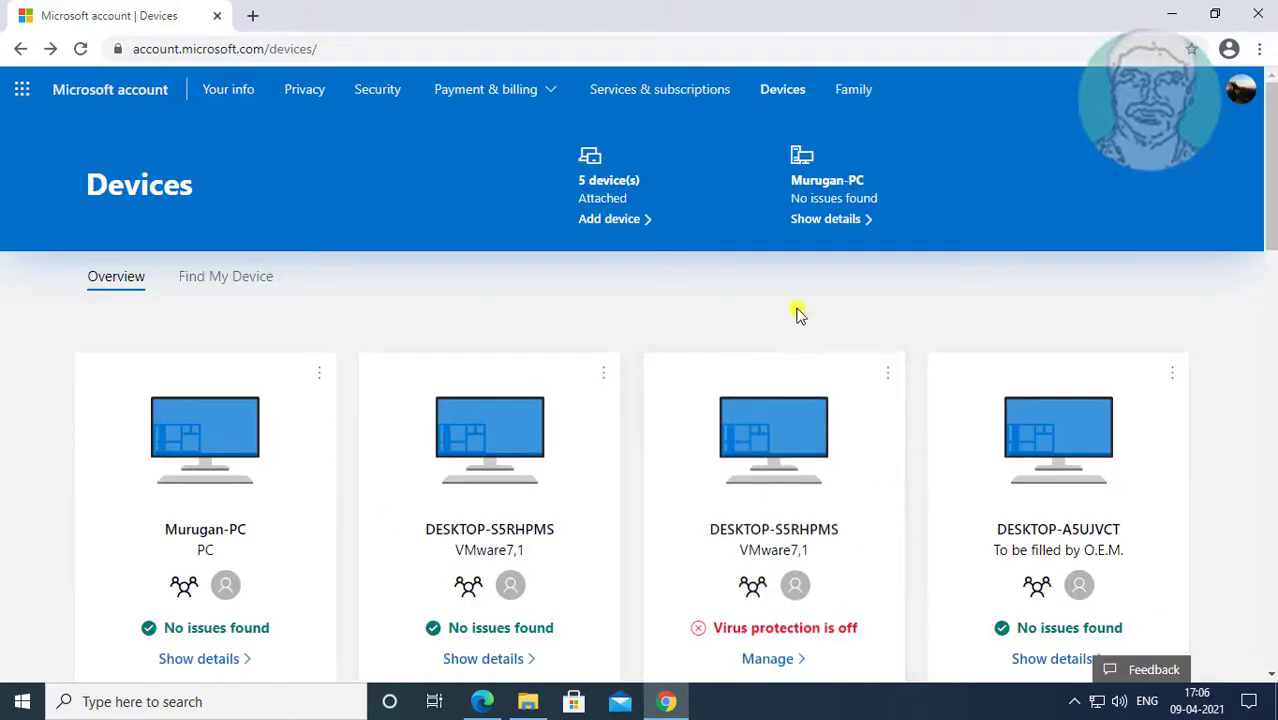
Remove the DESKTOP-S5RHPMS PC marked "No issues found" from the account's devices
click(607, 375)
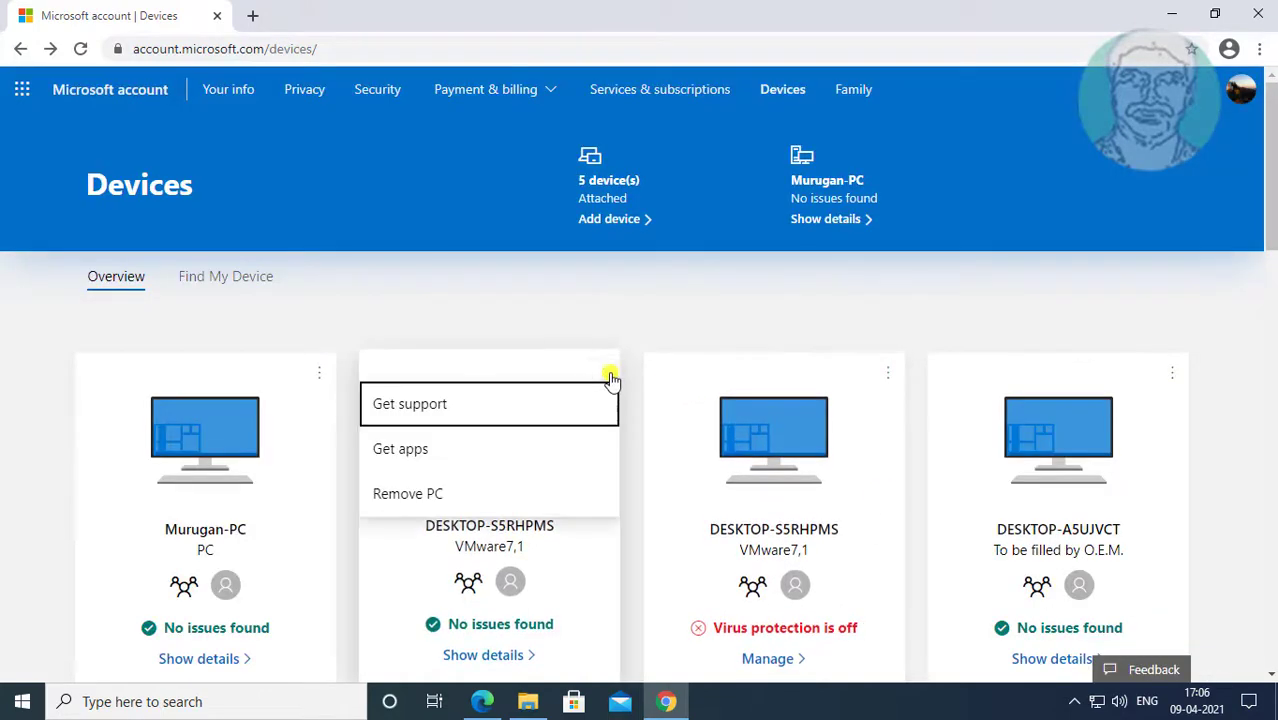
click(400, 495)
click(442, 428)
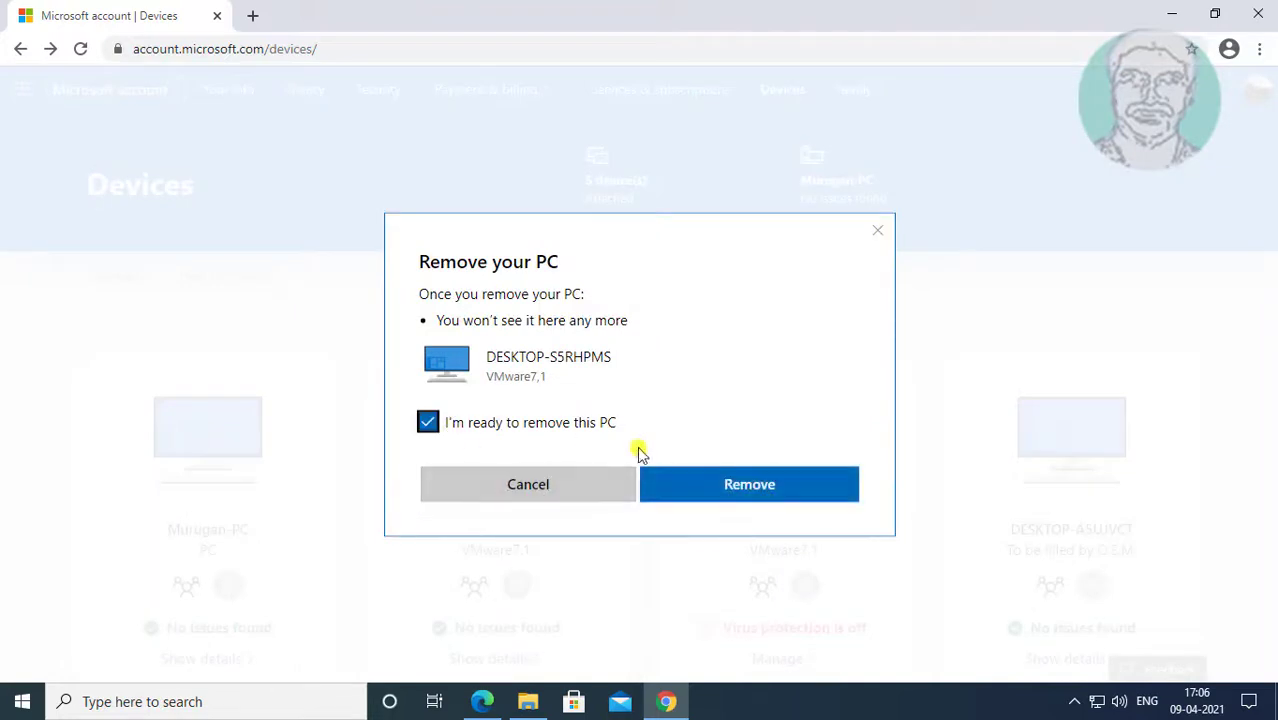
click(766, 485)
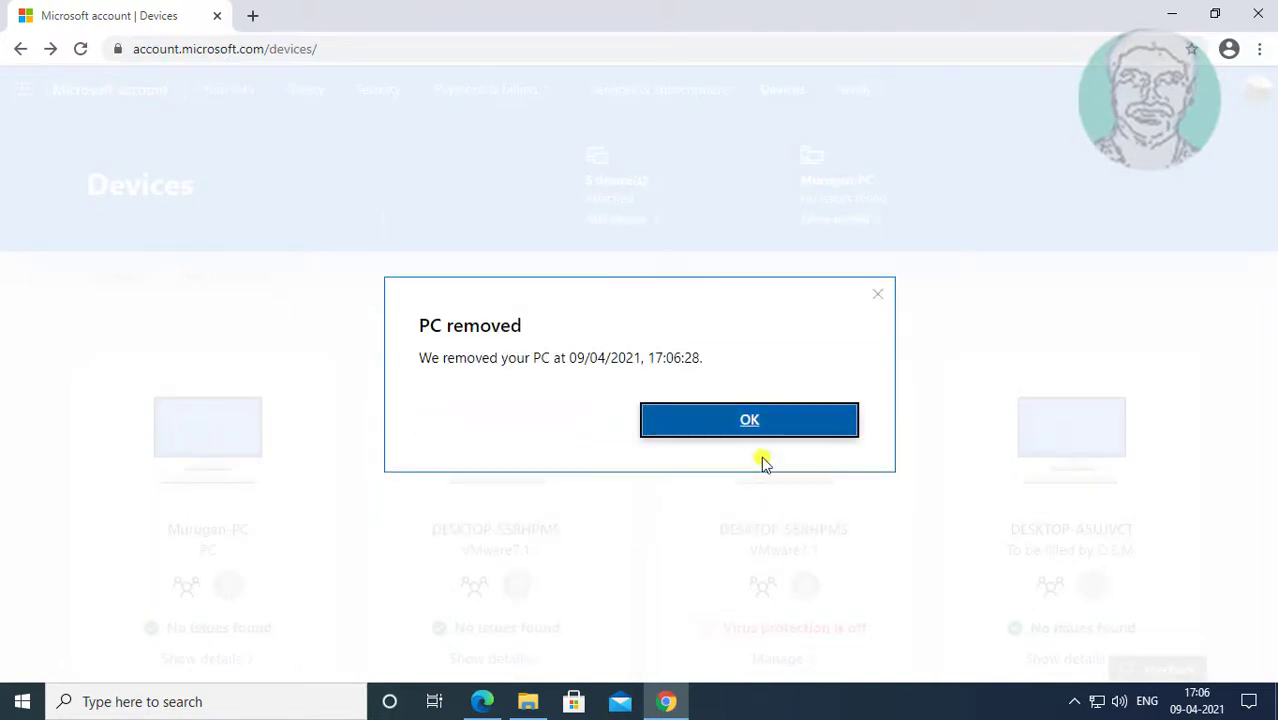
click(760, 440)
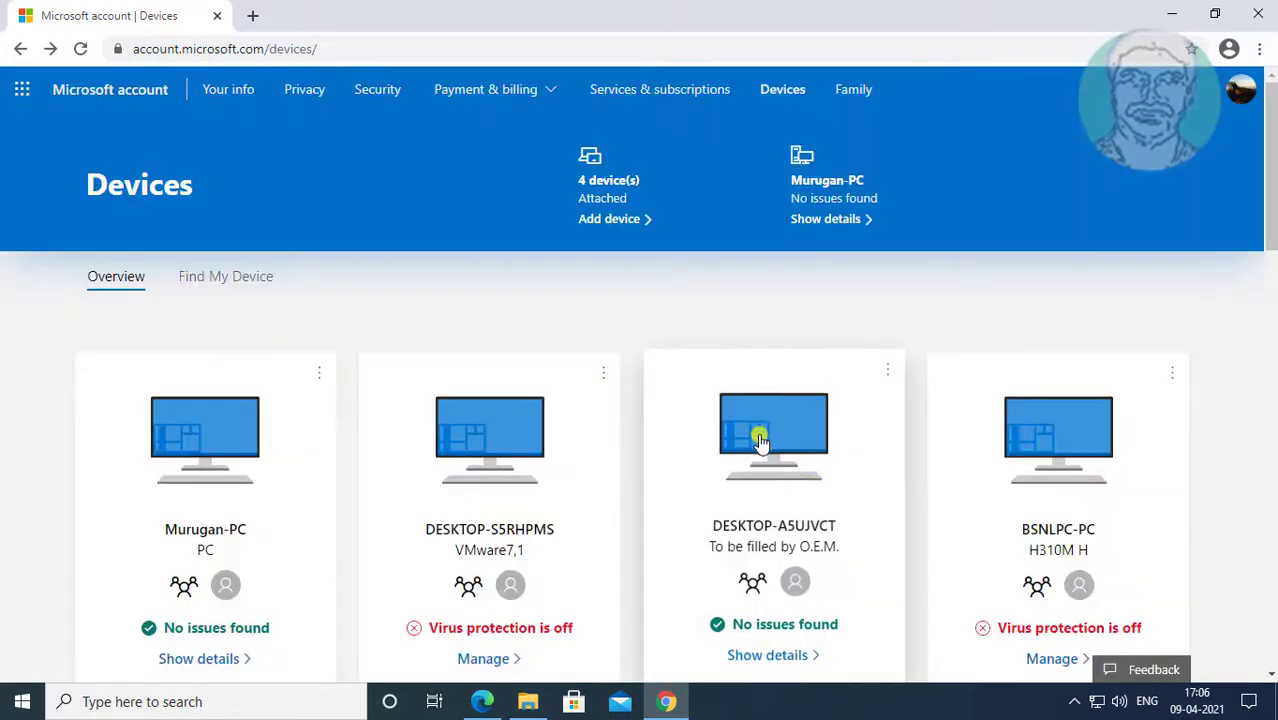
Remove the remaining DESKTOP-S5RHPMS PC, marked "Virus protection is off", from the account's devices
click(605, 374)
click(400, 494)
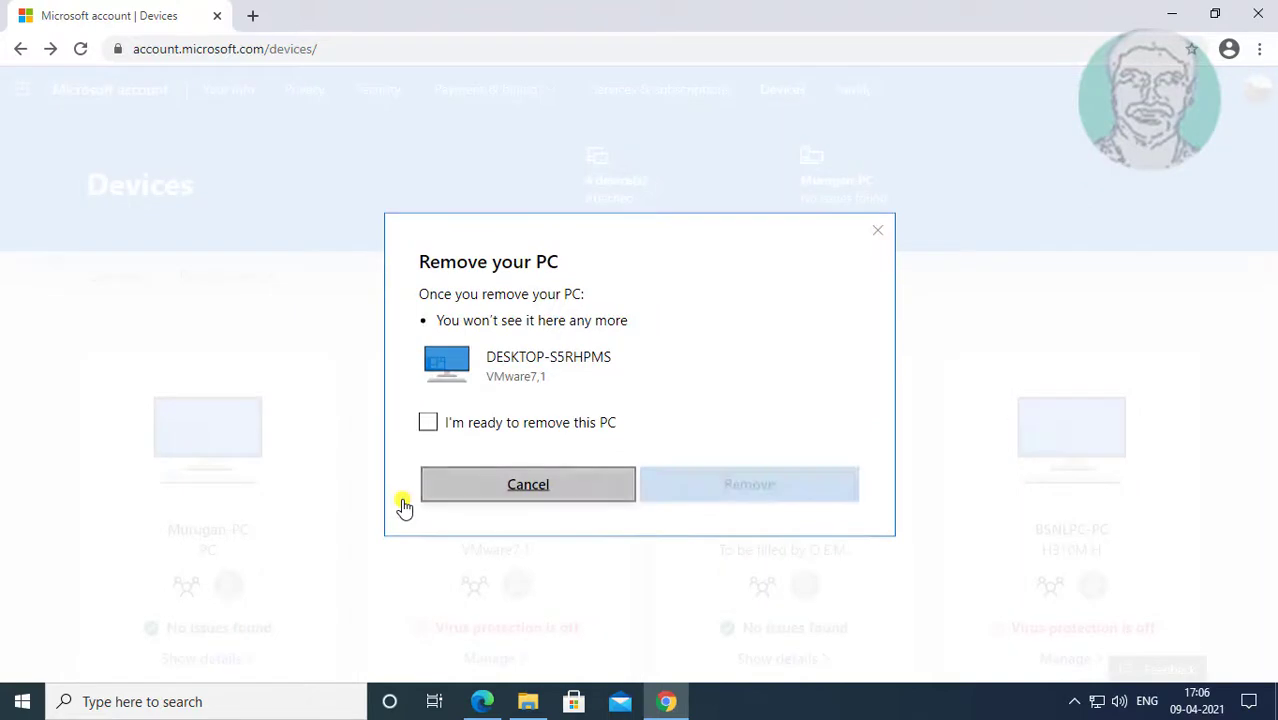
click(508, 428)
click(731, 485)
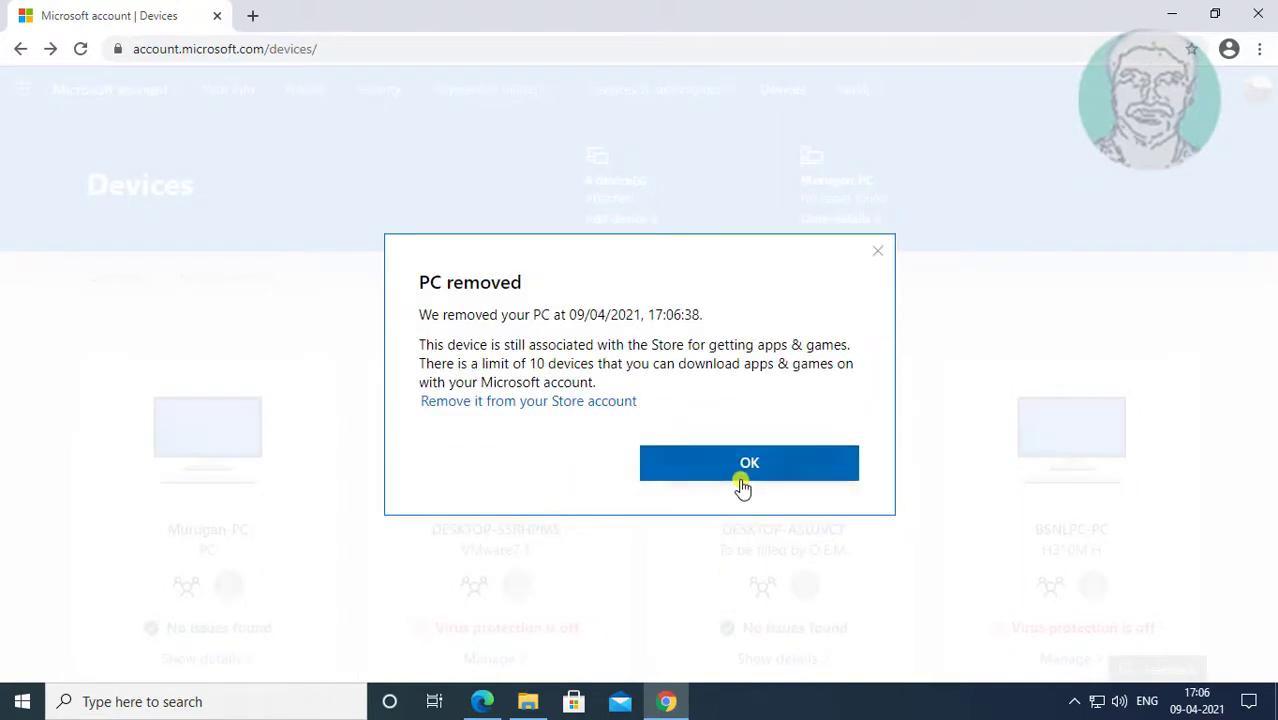
click(748, 474)
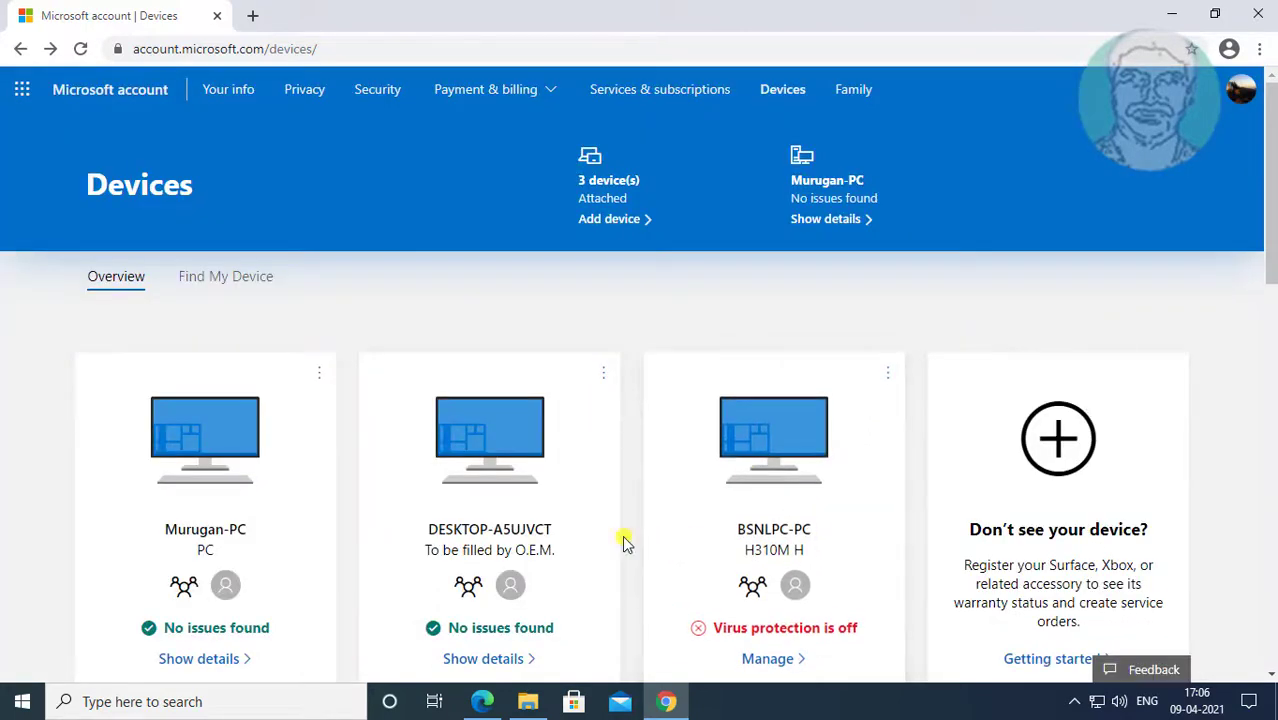
Remove the BSNLPC-PC device from the Microsoft account and acknowledge the removal
scroll(622, 536, down, 1)
scroll(622, 536, up, 1)
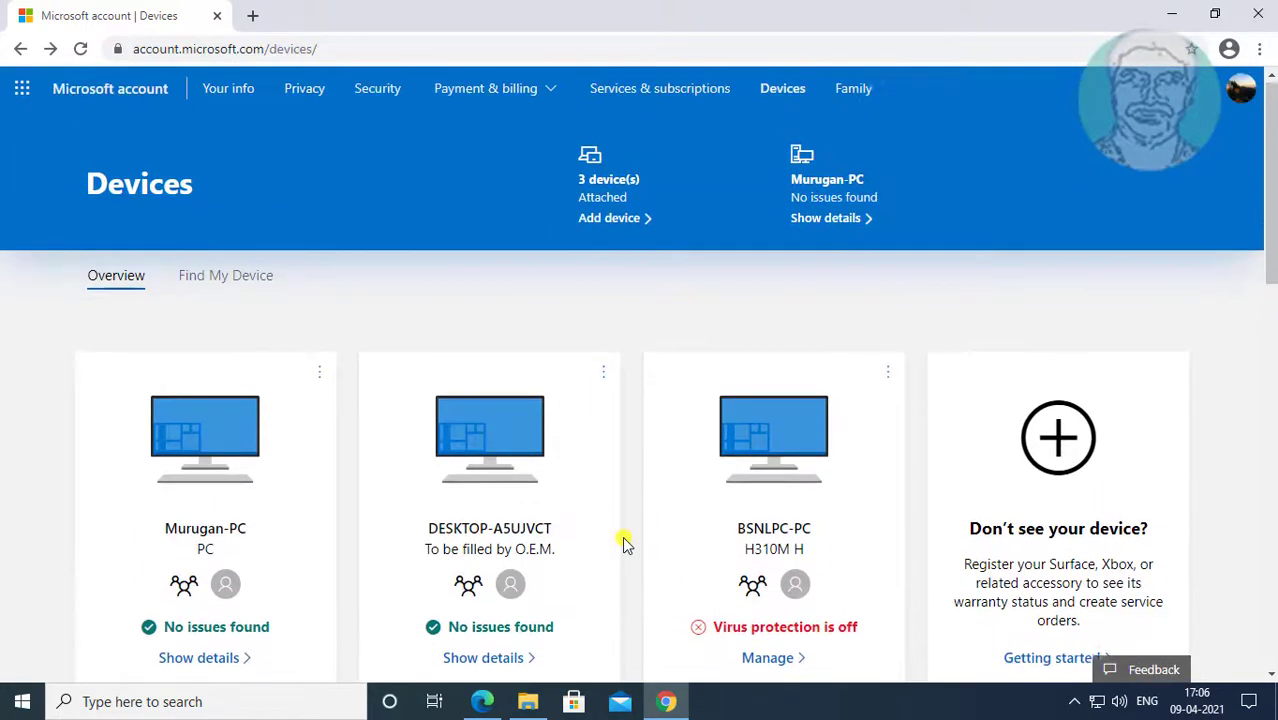
click(893, 376)
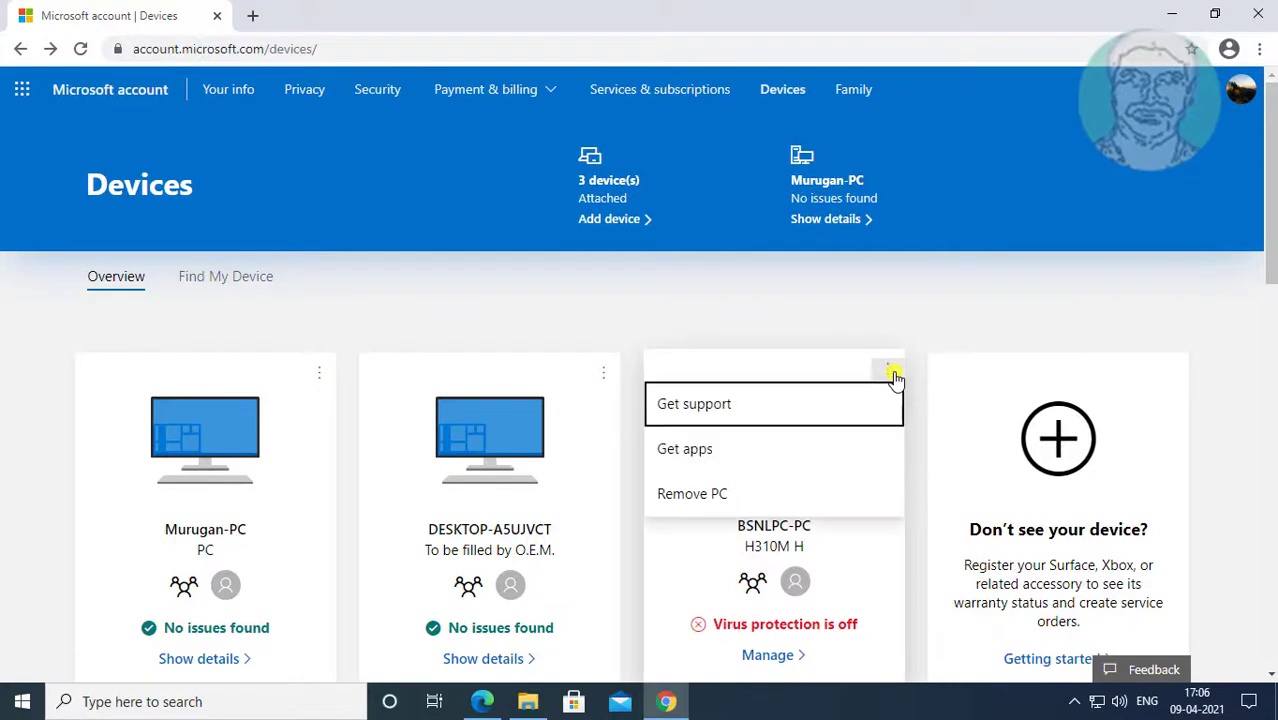
click(688, 494)
click(508, 426)
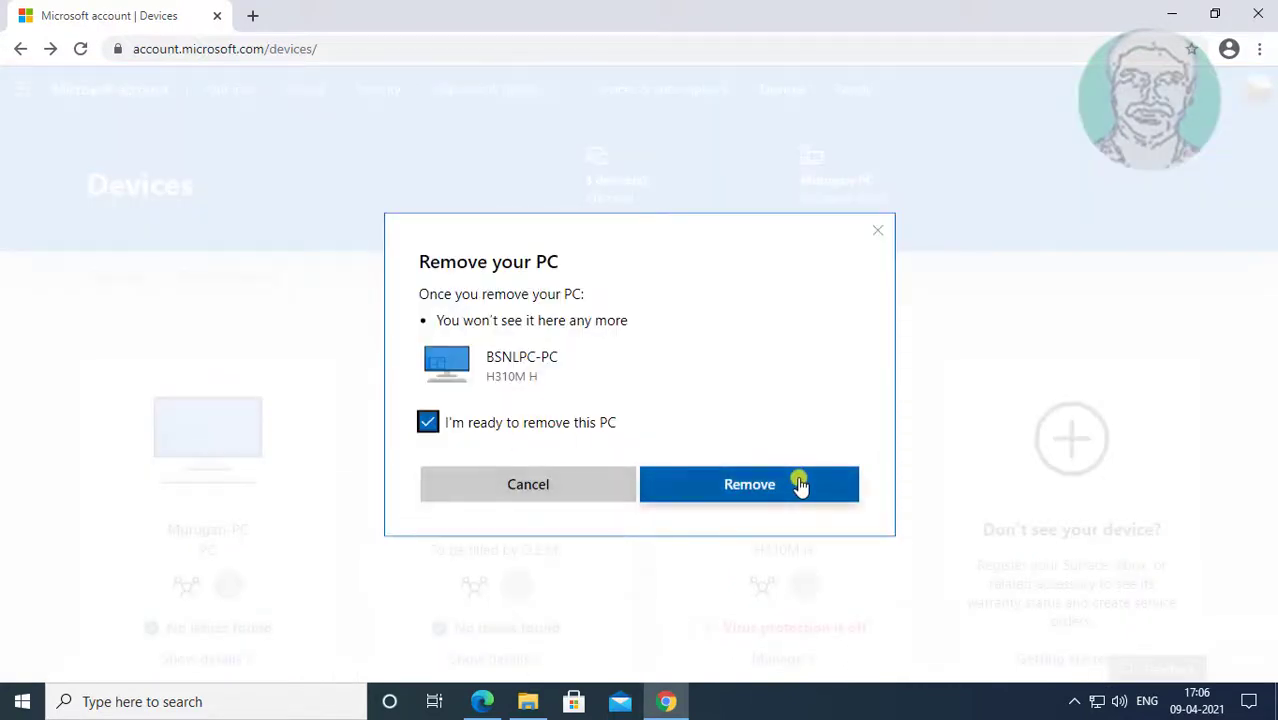
click(799, 485)
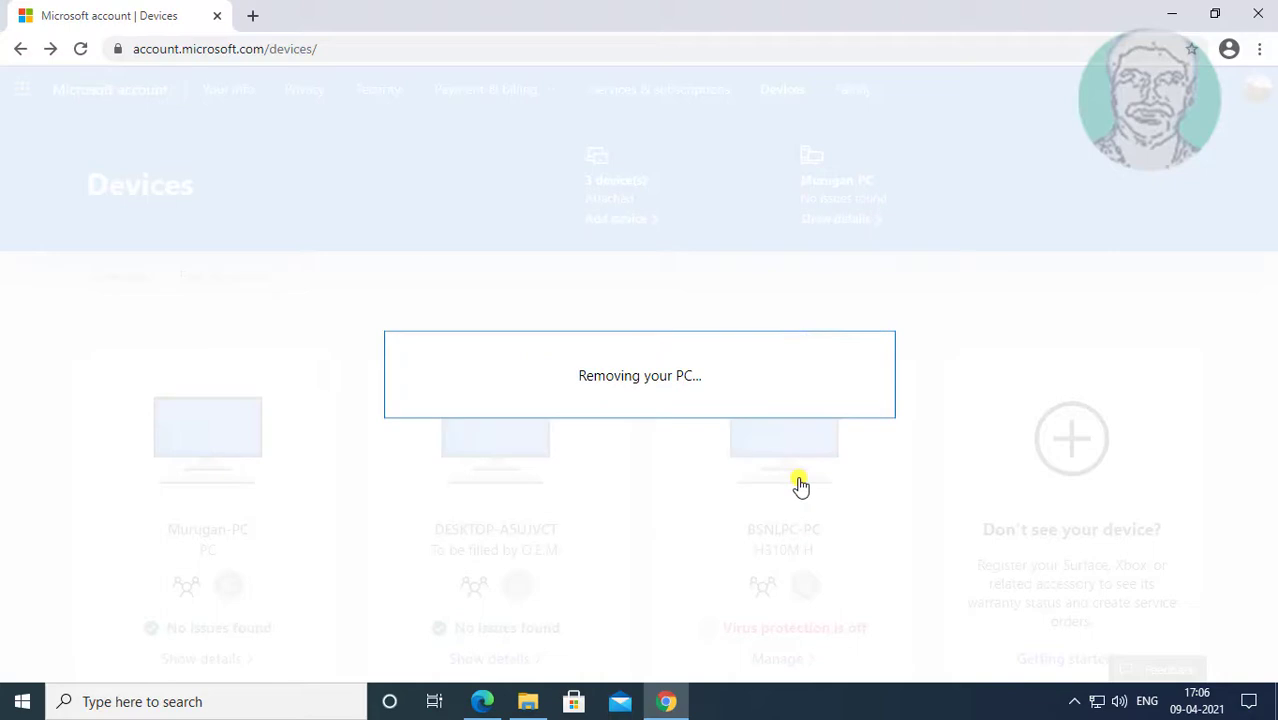
click(765, 466)
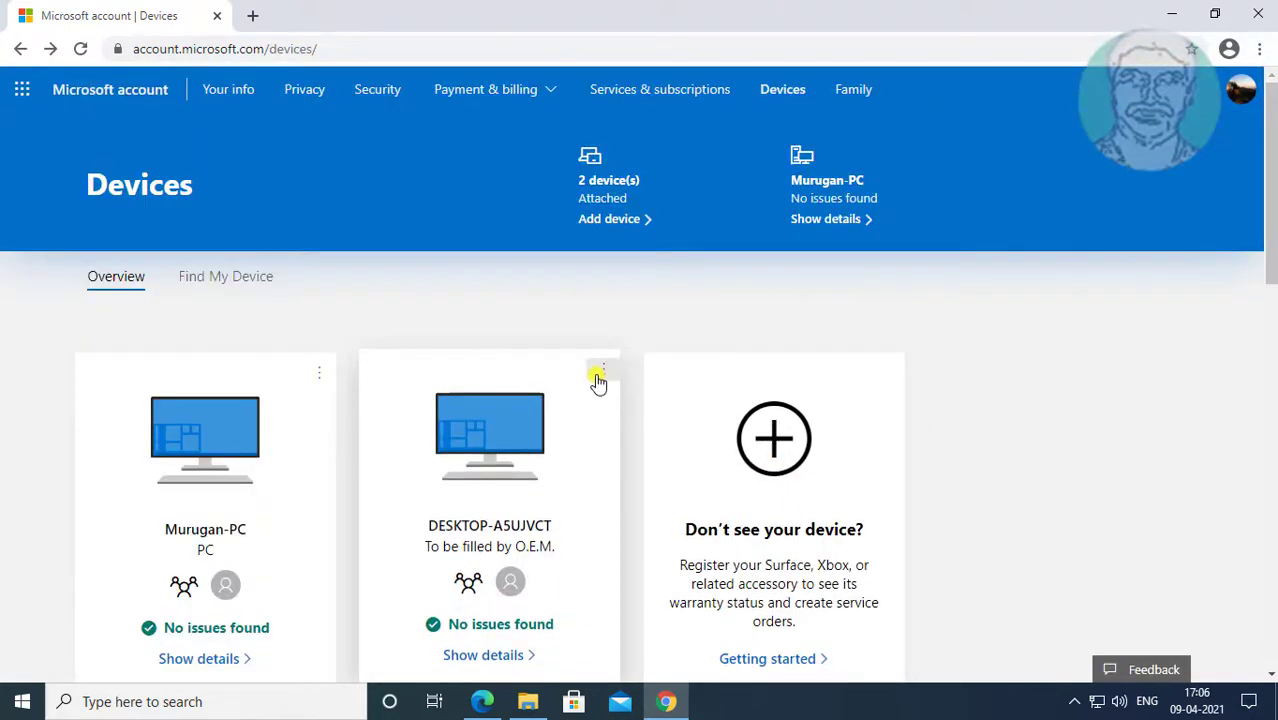
Remove the DESKTOP-A5UJVCT PC from the Microsoft account and acknowledge the removal
click(603, 373)
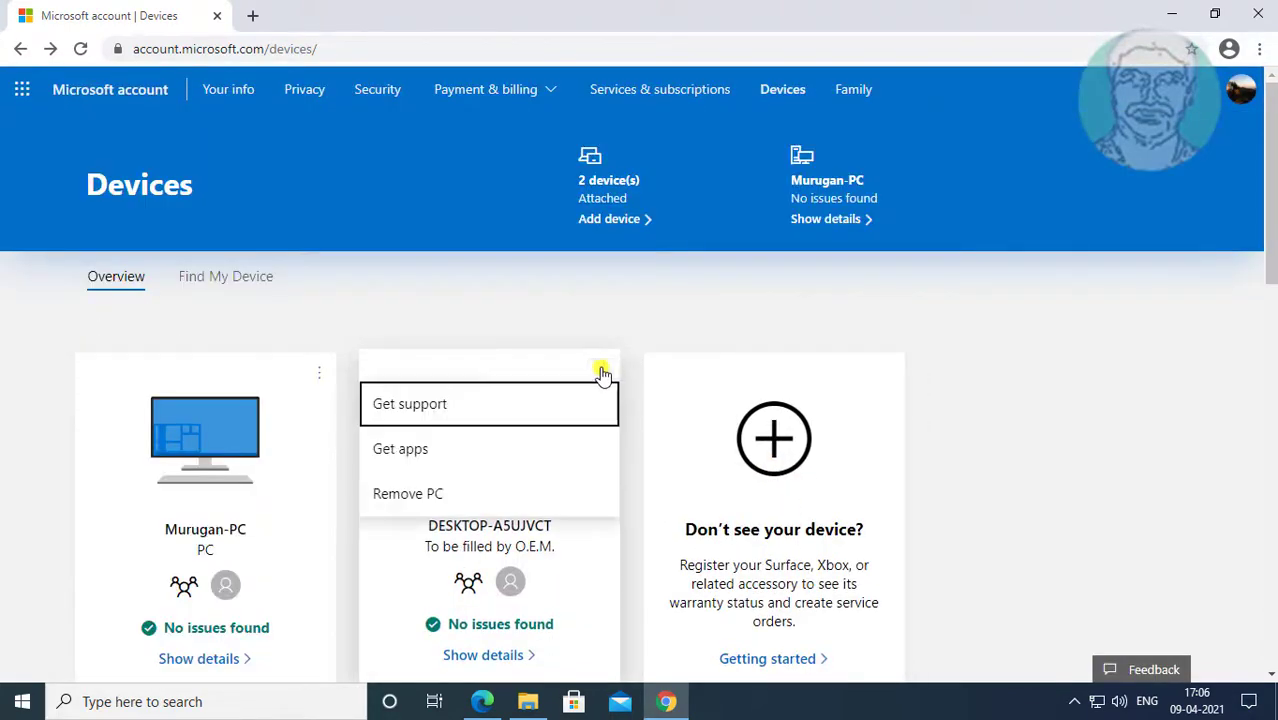
click(436, 491)
click(452, 424)
click(833, 491)
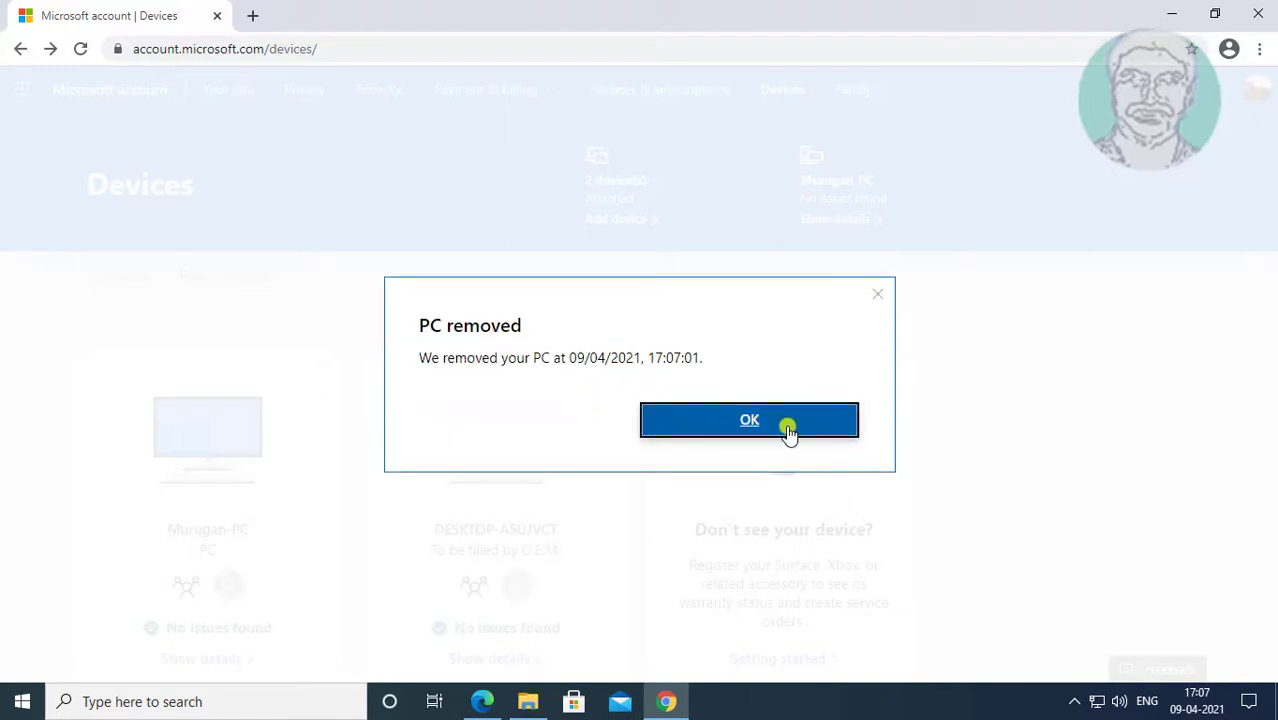
click(788, 431)
Sign out of the Microsoft account on the Devices page and close the browser
scroll(722, 513, down, 3)
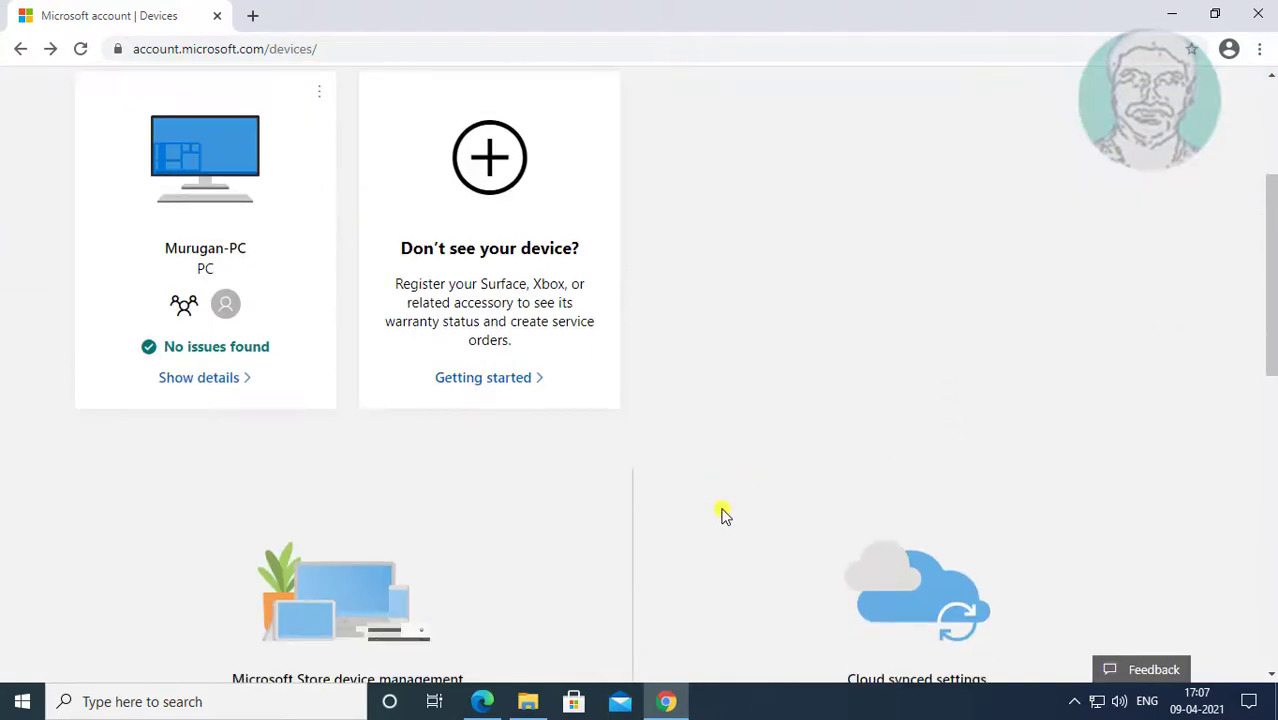
scroll(722, 513, up, 2)
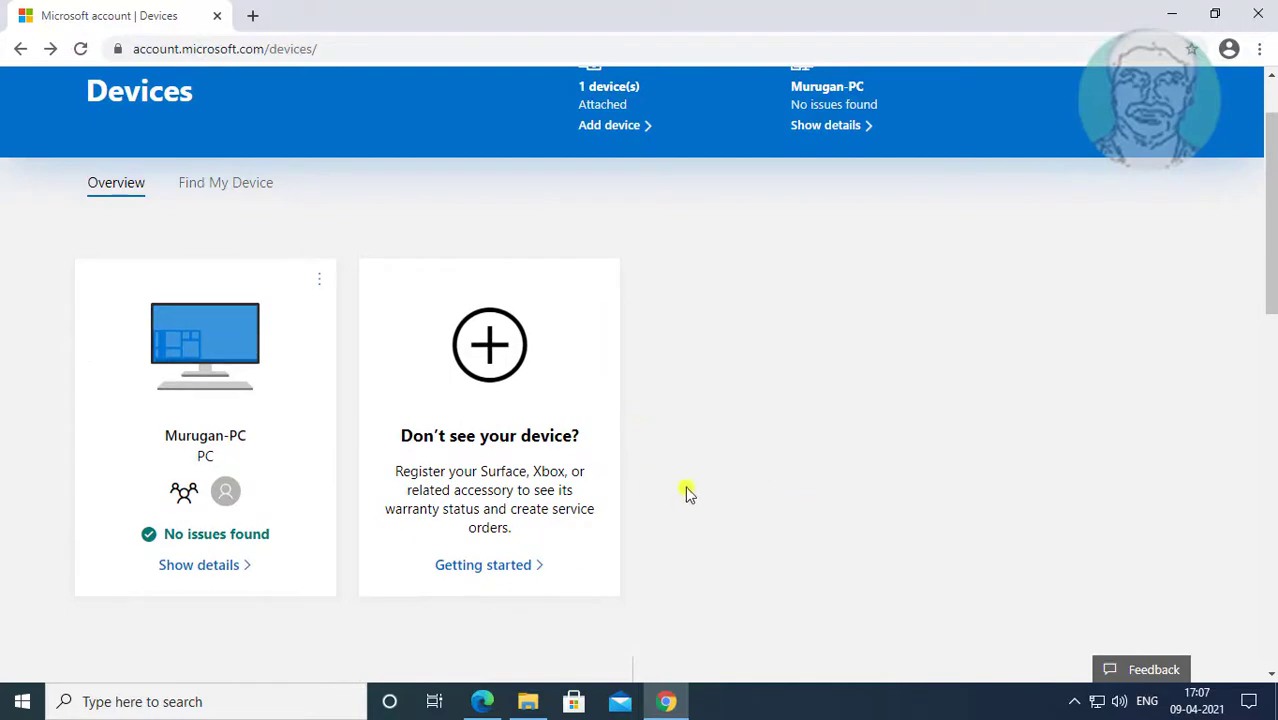
scroll(689, 492, up, 1)
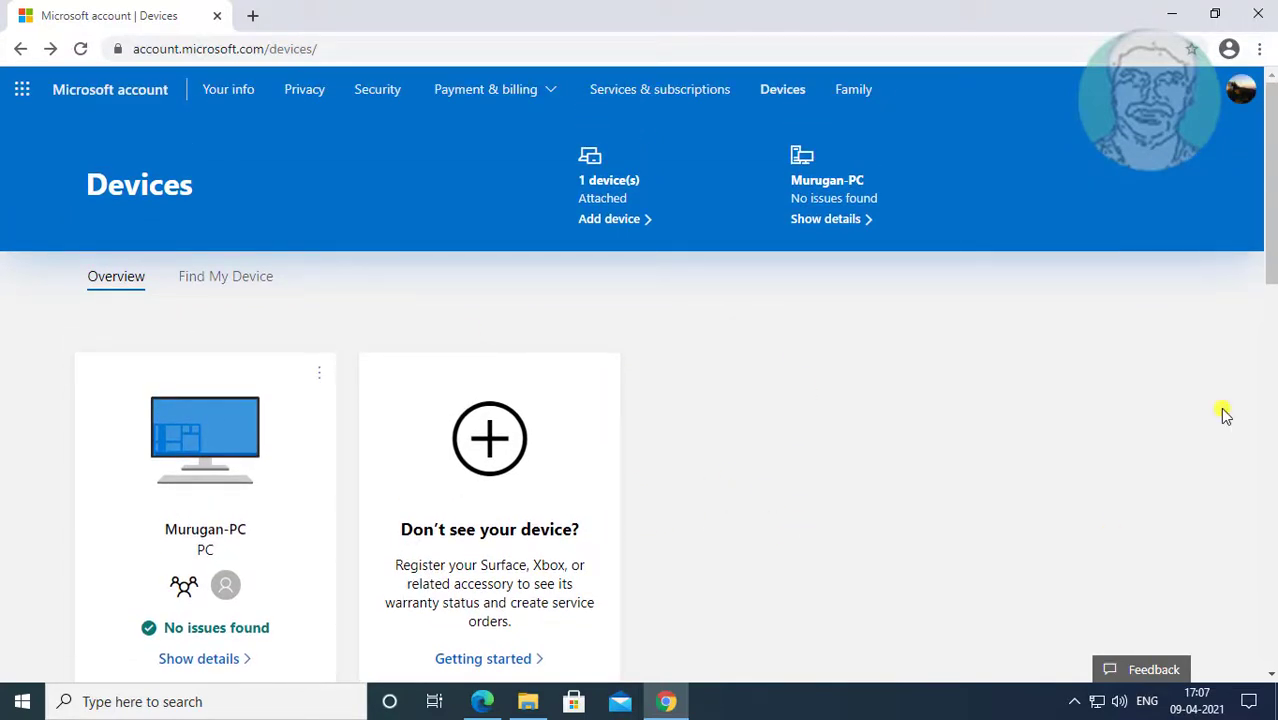
click(1240, 89)
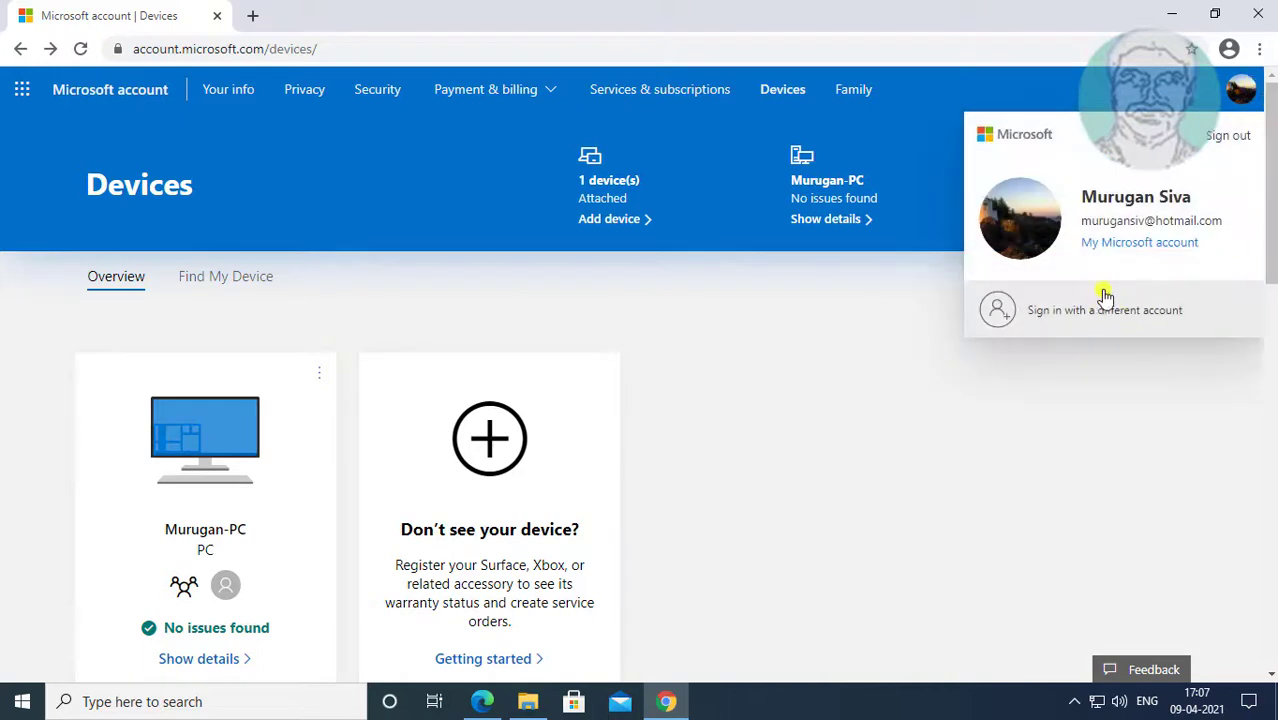
click(1242, 137)
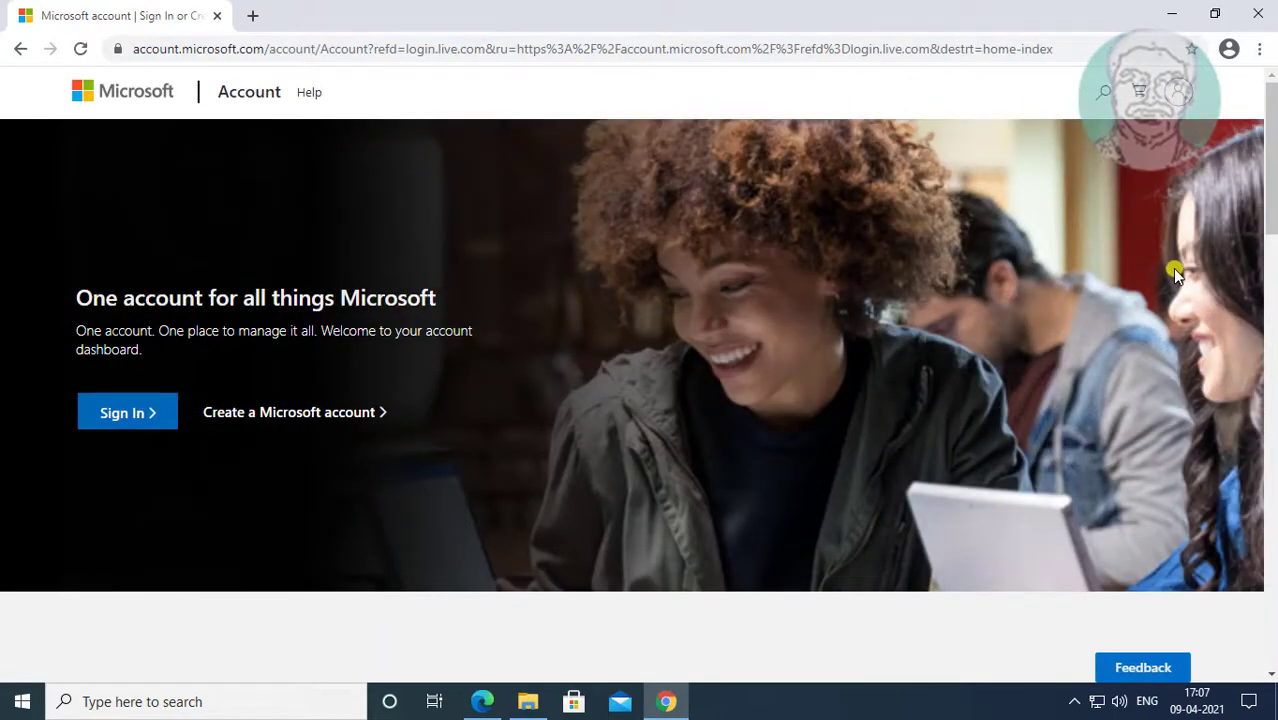
click(1252, 15)
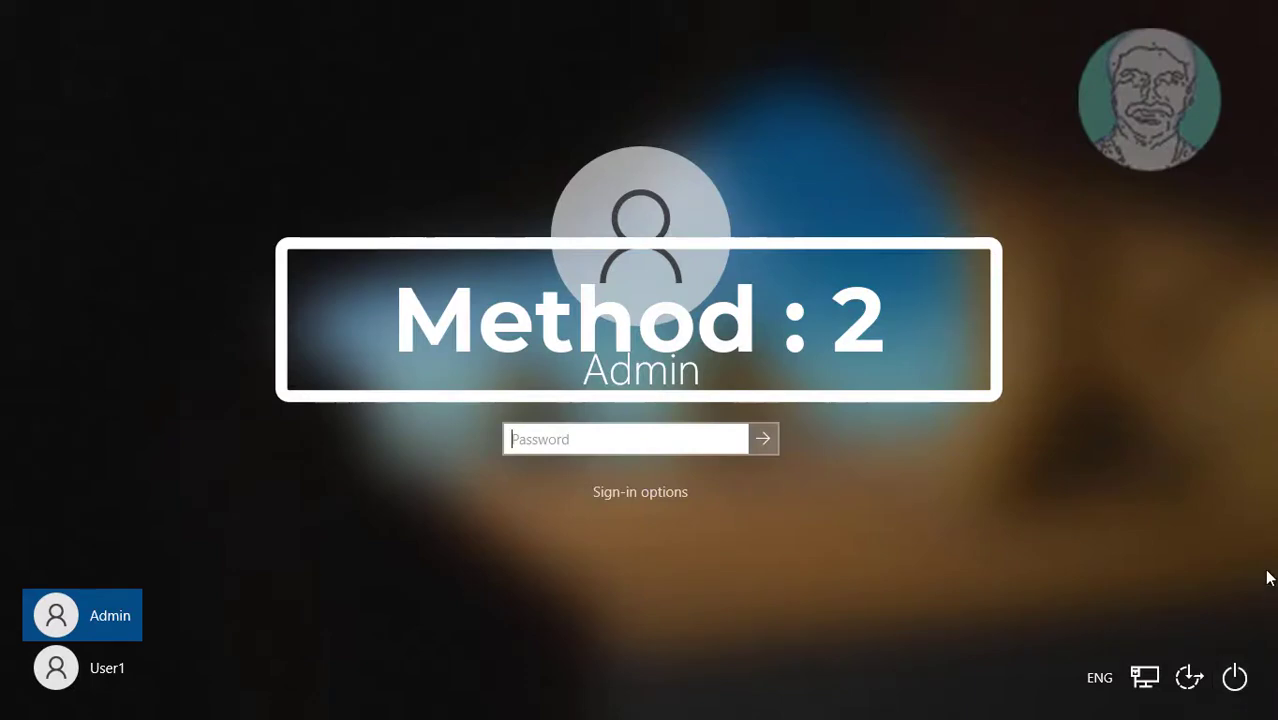
Restart the PC from the sign-in screen into the recovery environment and open the advanced troubleshooting options
click(1235, 677)
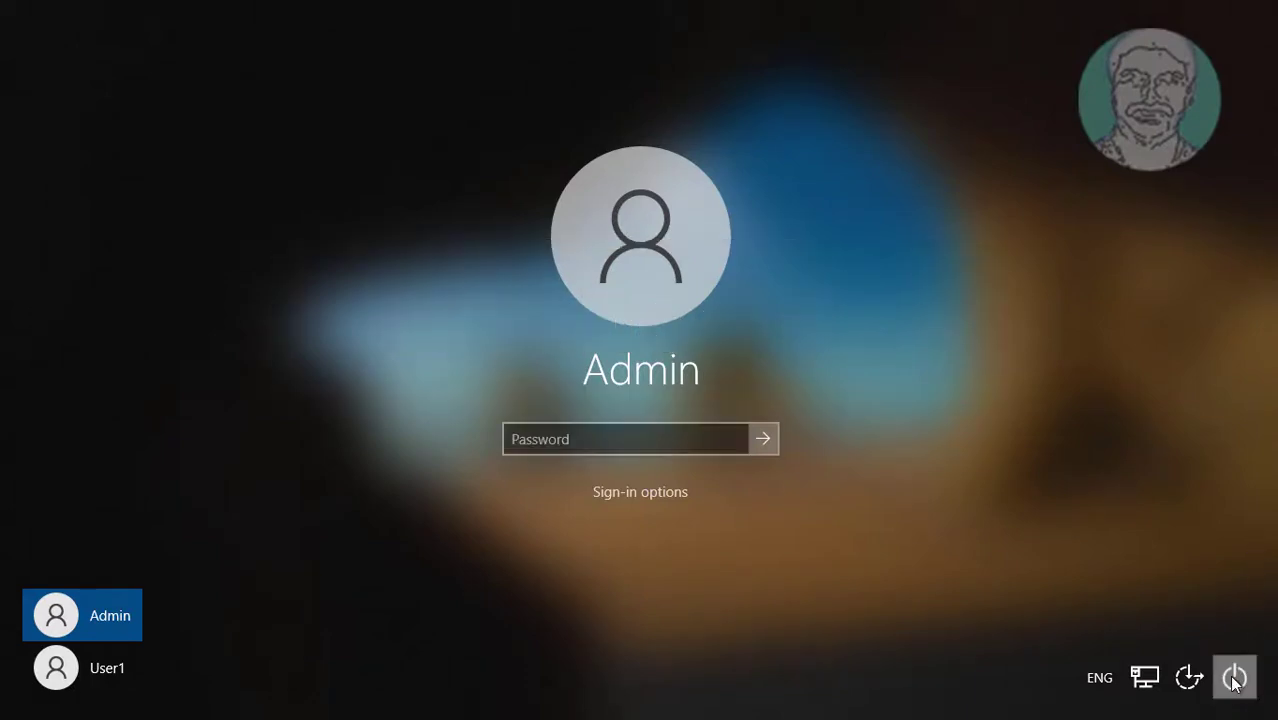
click(1224, 630)
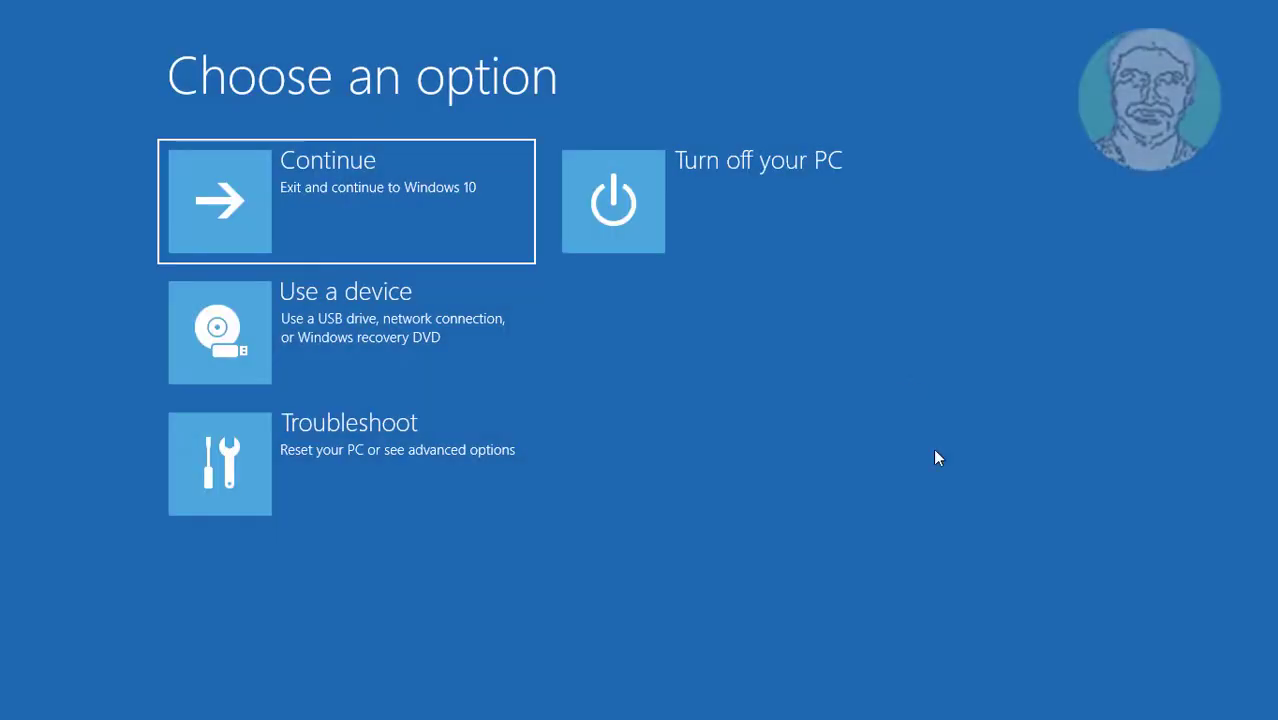
click(360, 441)
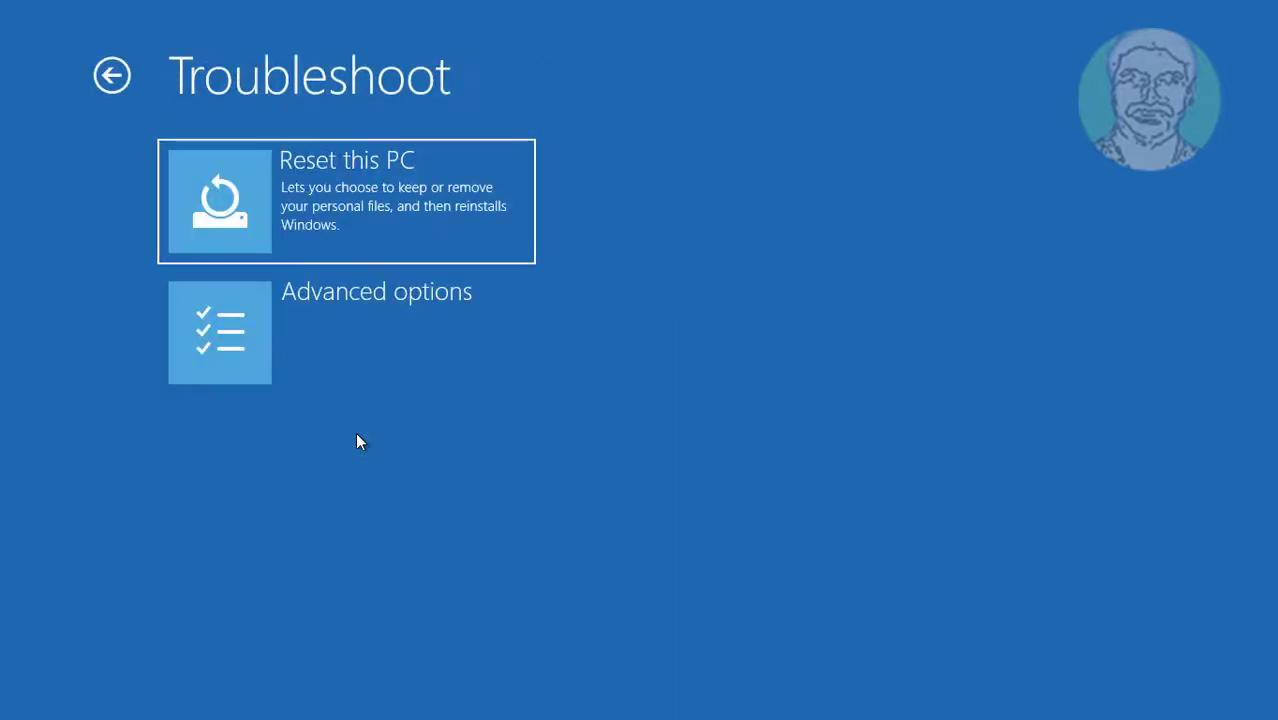
click(344, 316)
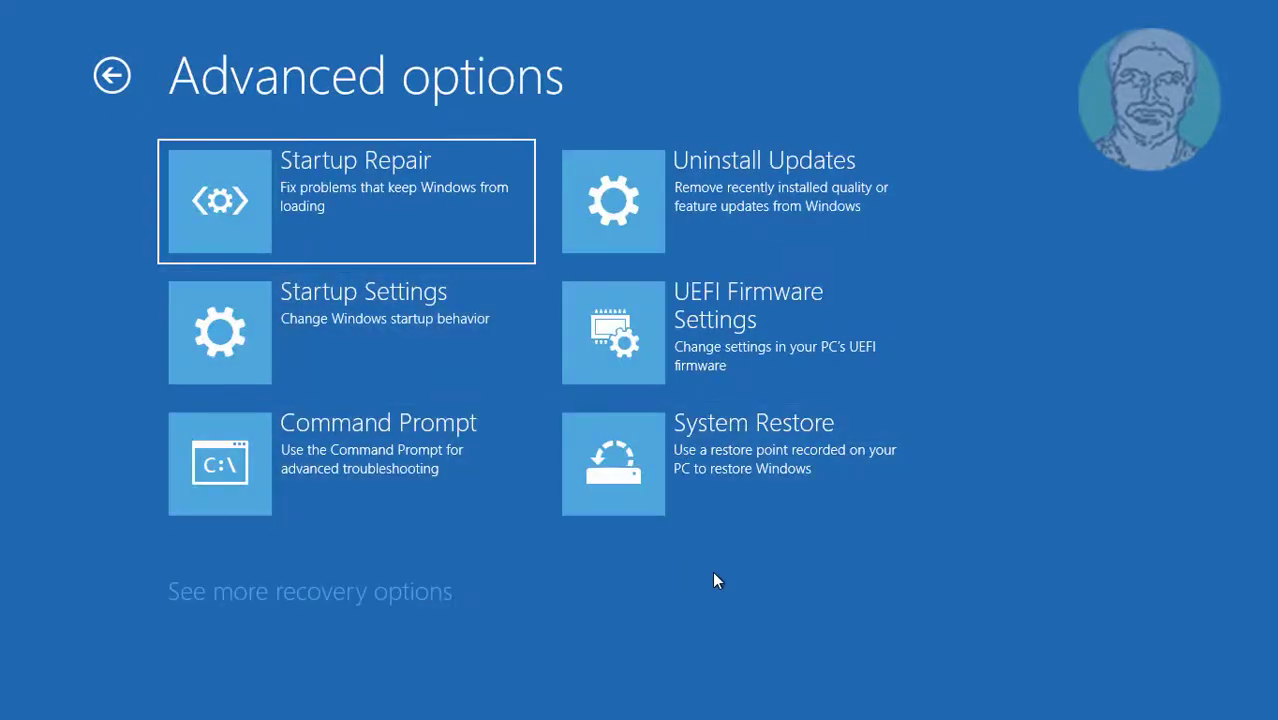
Open Command Prompt under the Admin account, enter the account password, and launch Registry Editor with regedit
click(309, 436)
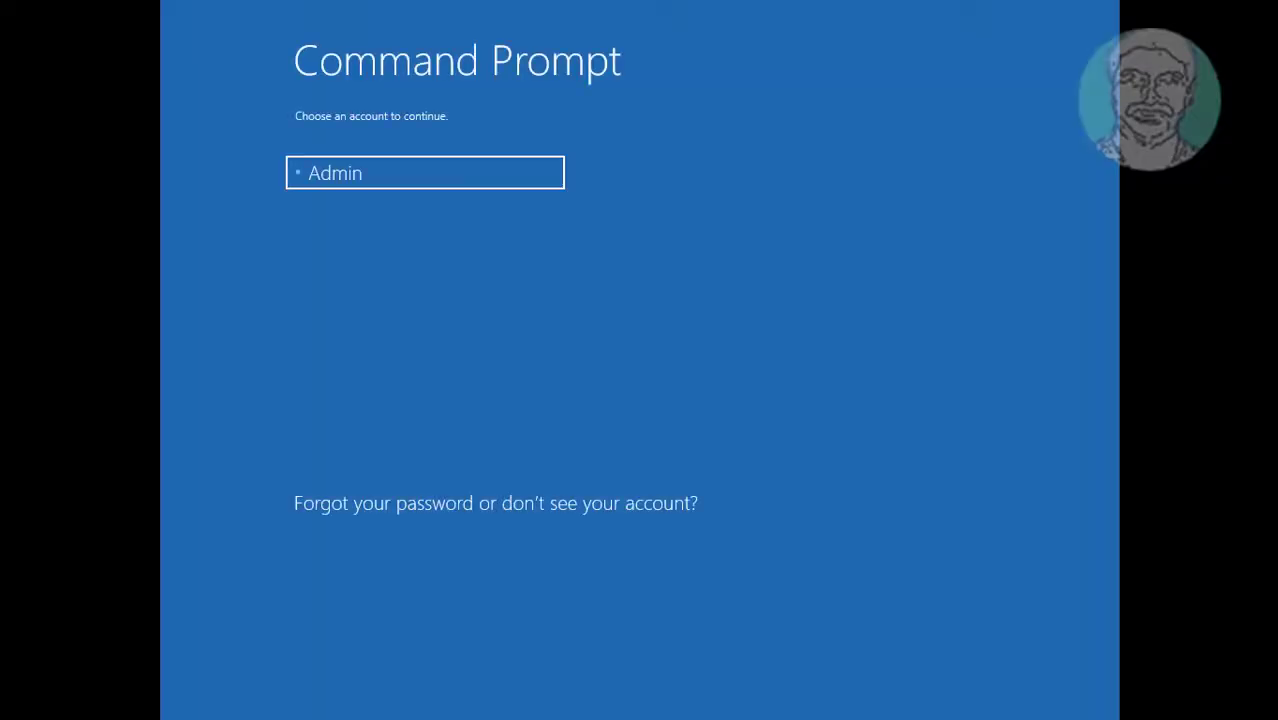
key(Return)
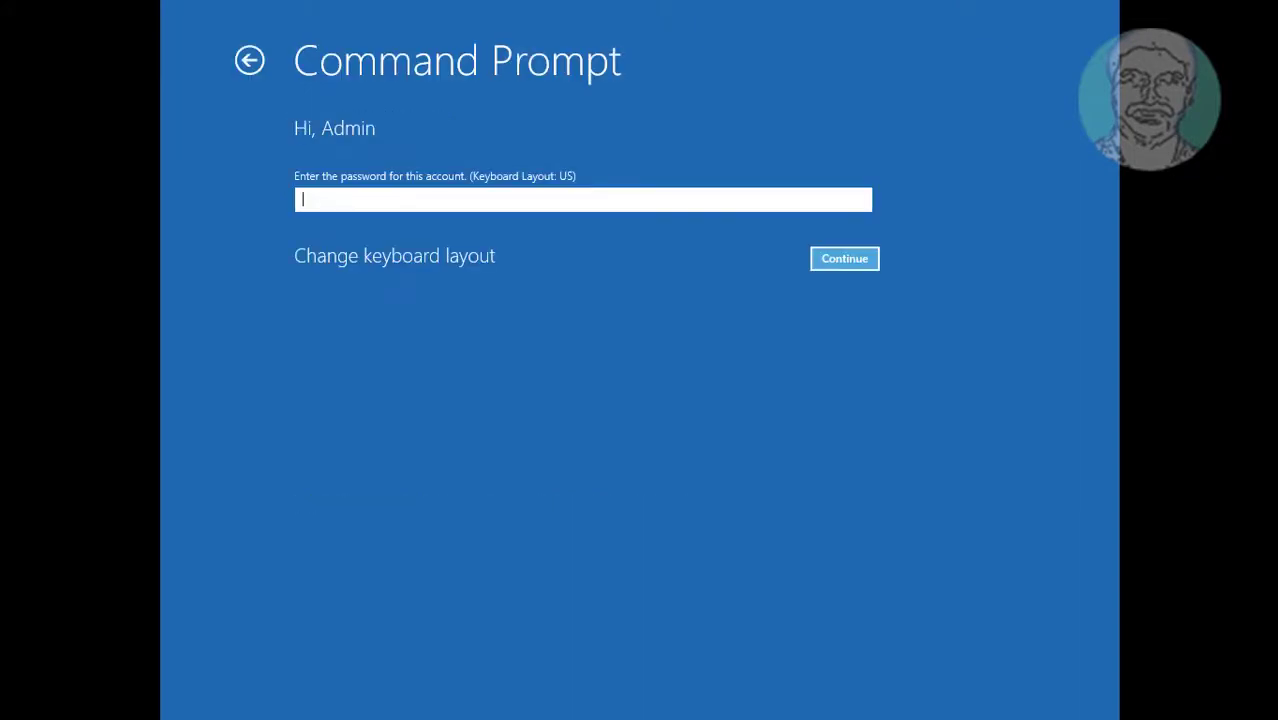
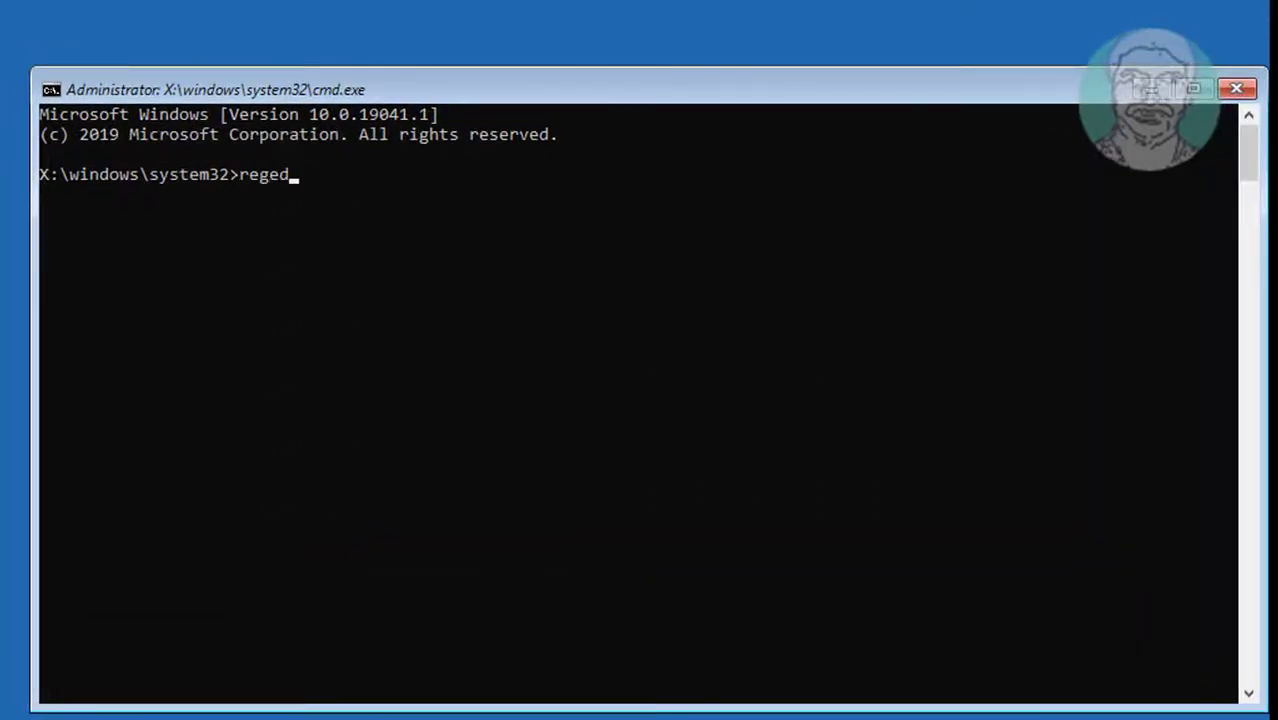
key(Return)
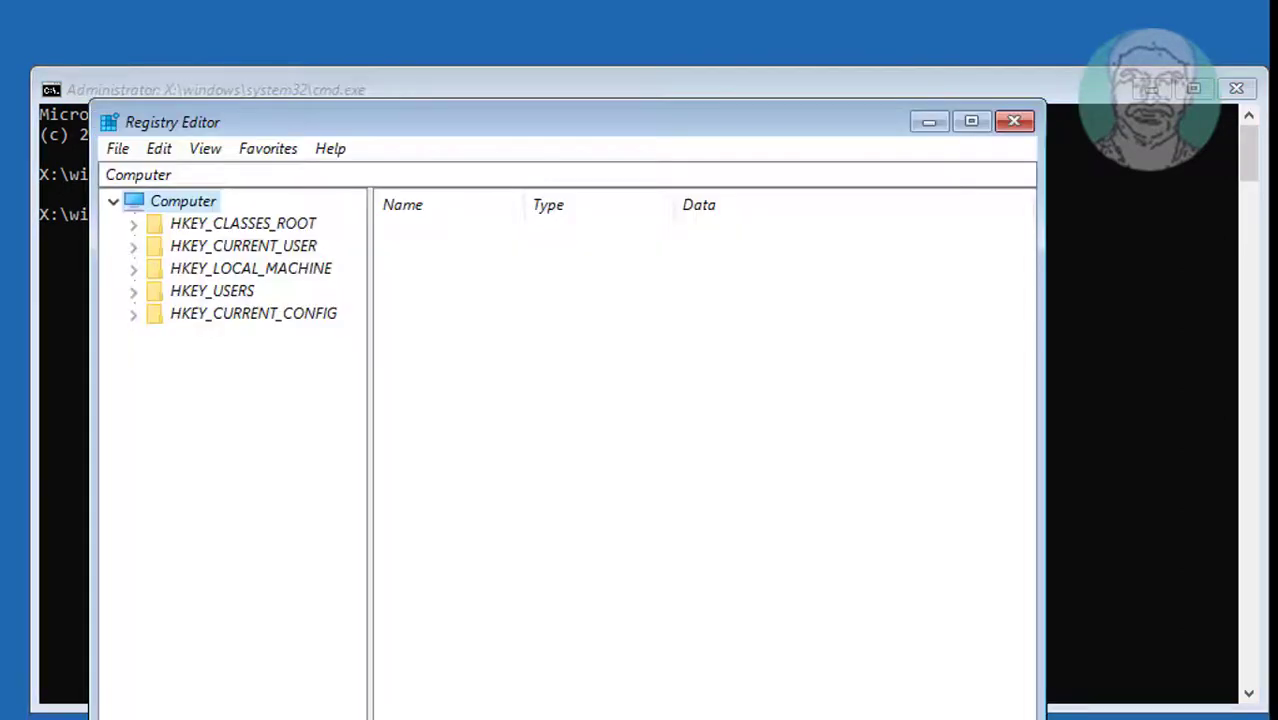
Expand the registry tree down to HKEY_USERS\.DEFAULT\Software\Microsoft
click(196, 290)
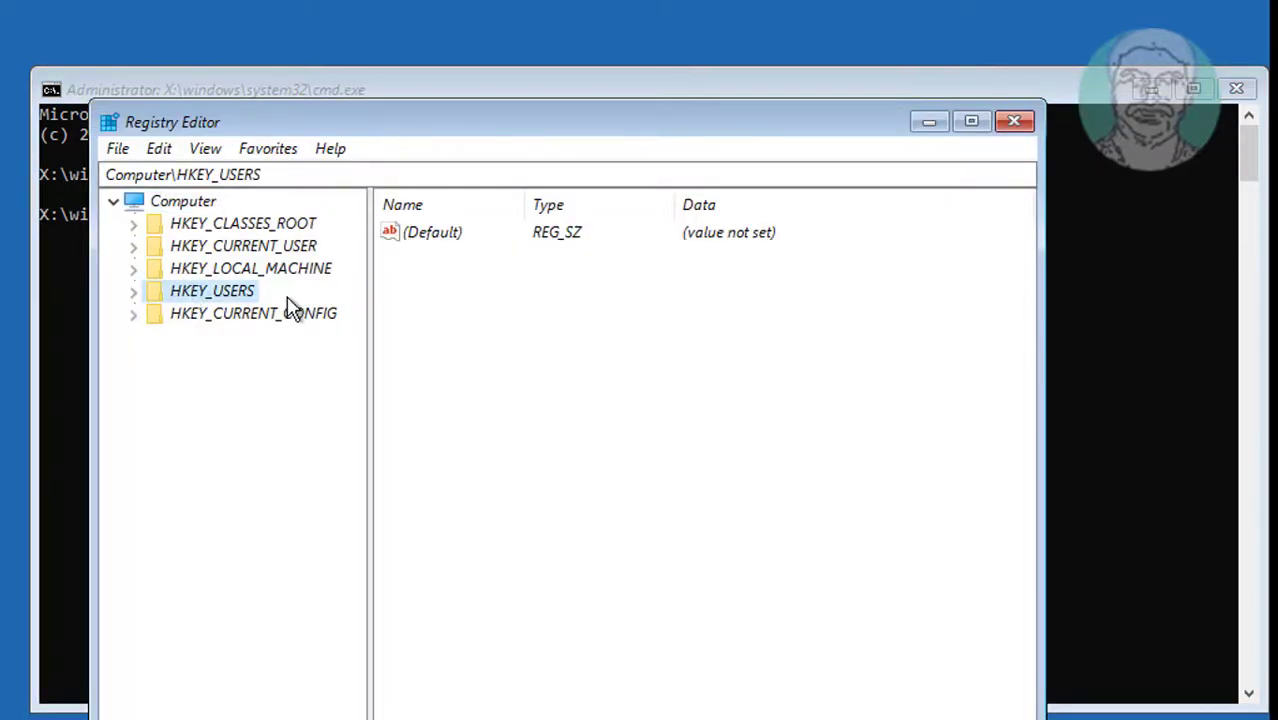
click(137, 293)
click(216, 315)
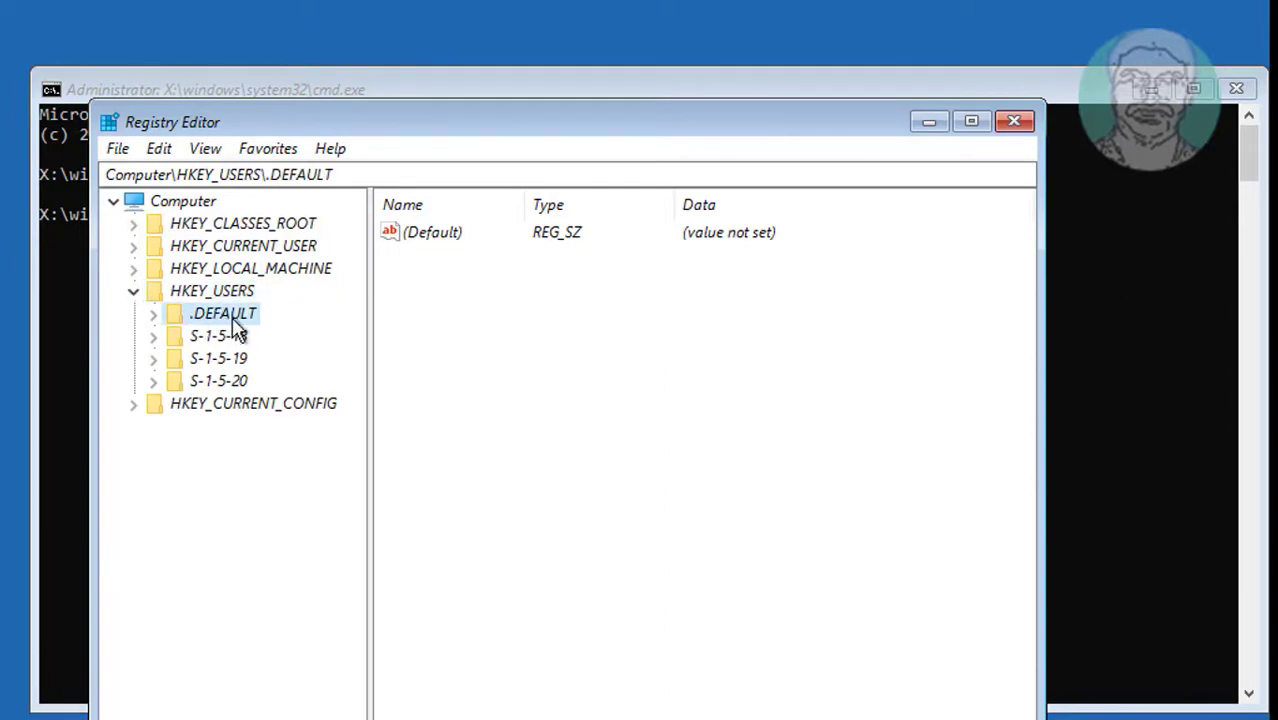
click(155, 315)
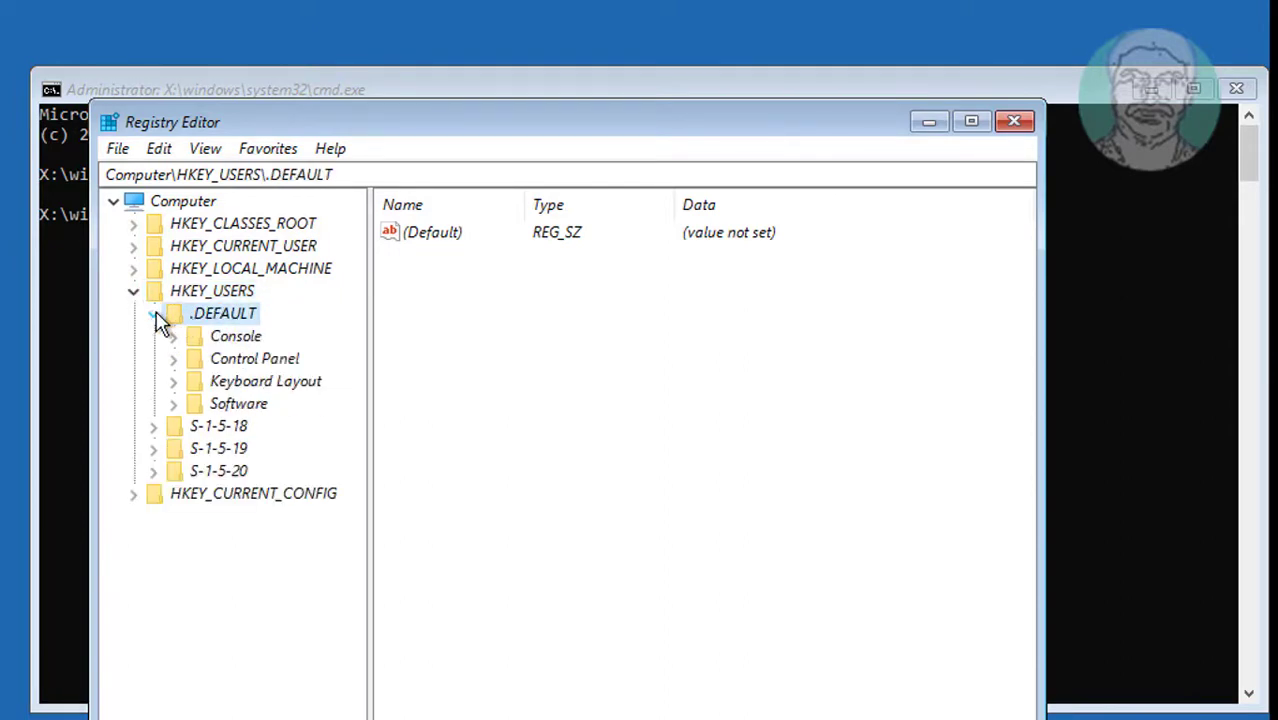
click(238, 403)
click(174, 404)
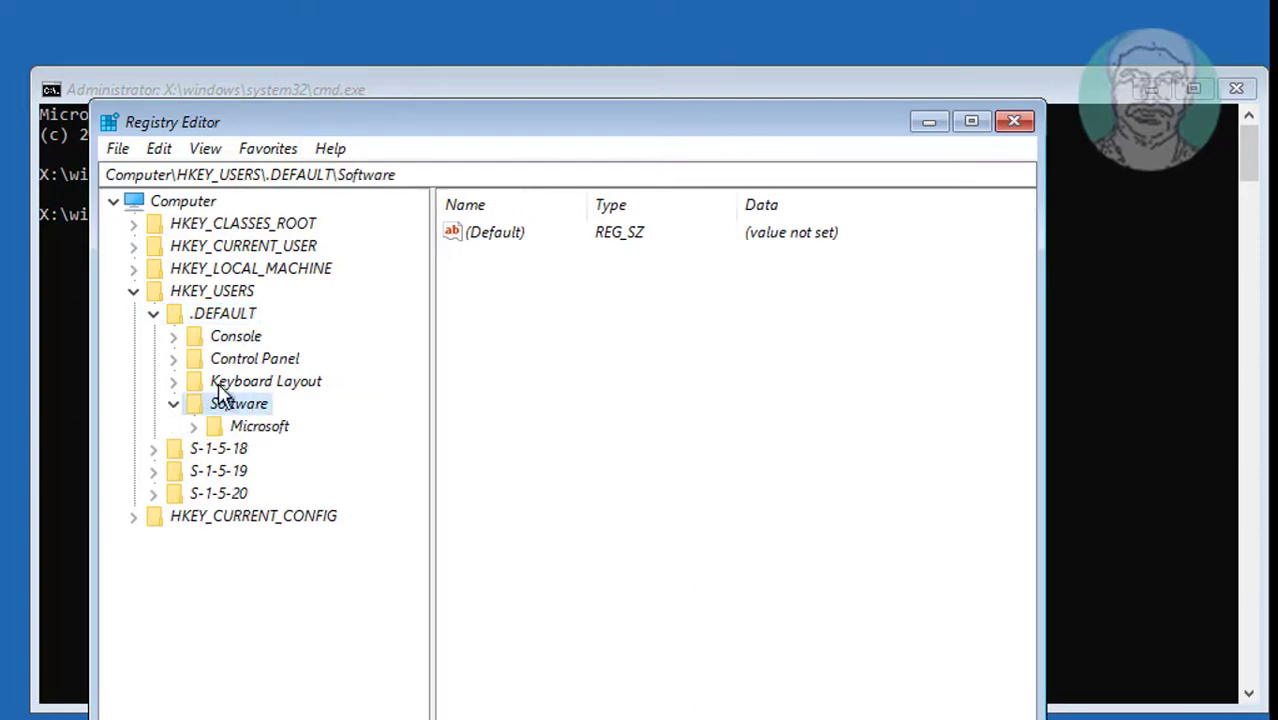
click(258, 427)
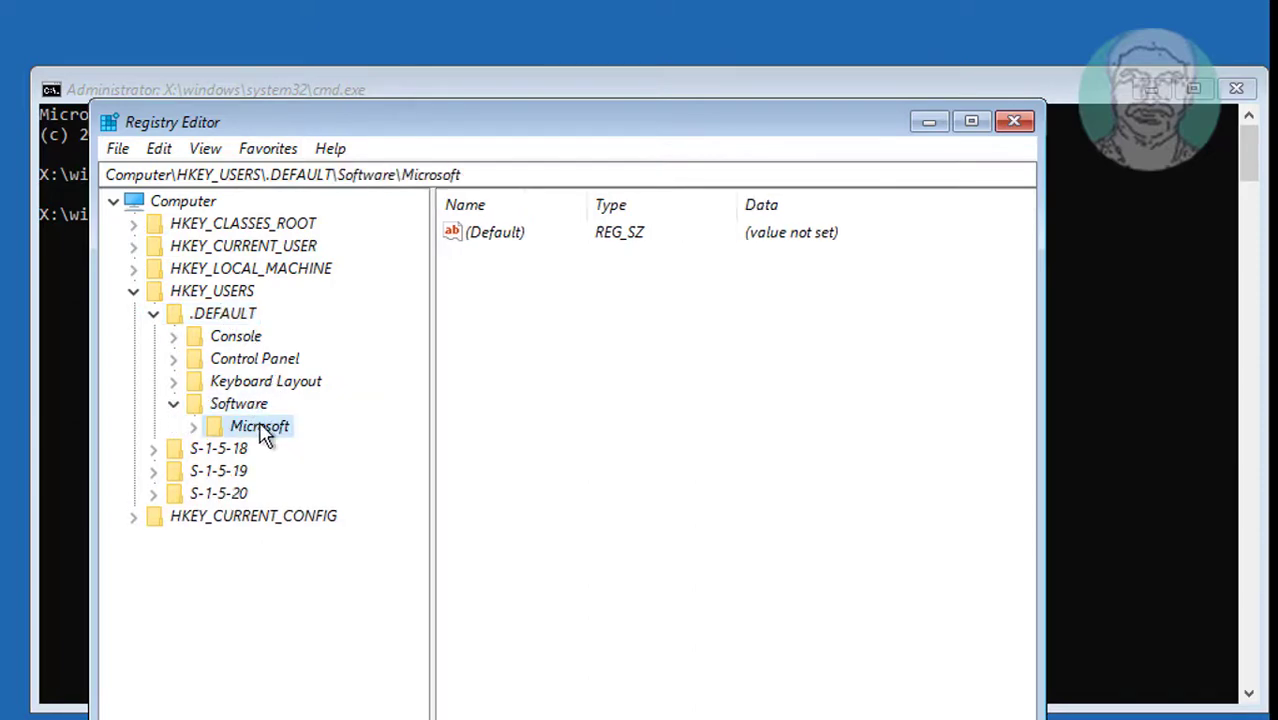
click(195, 427)
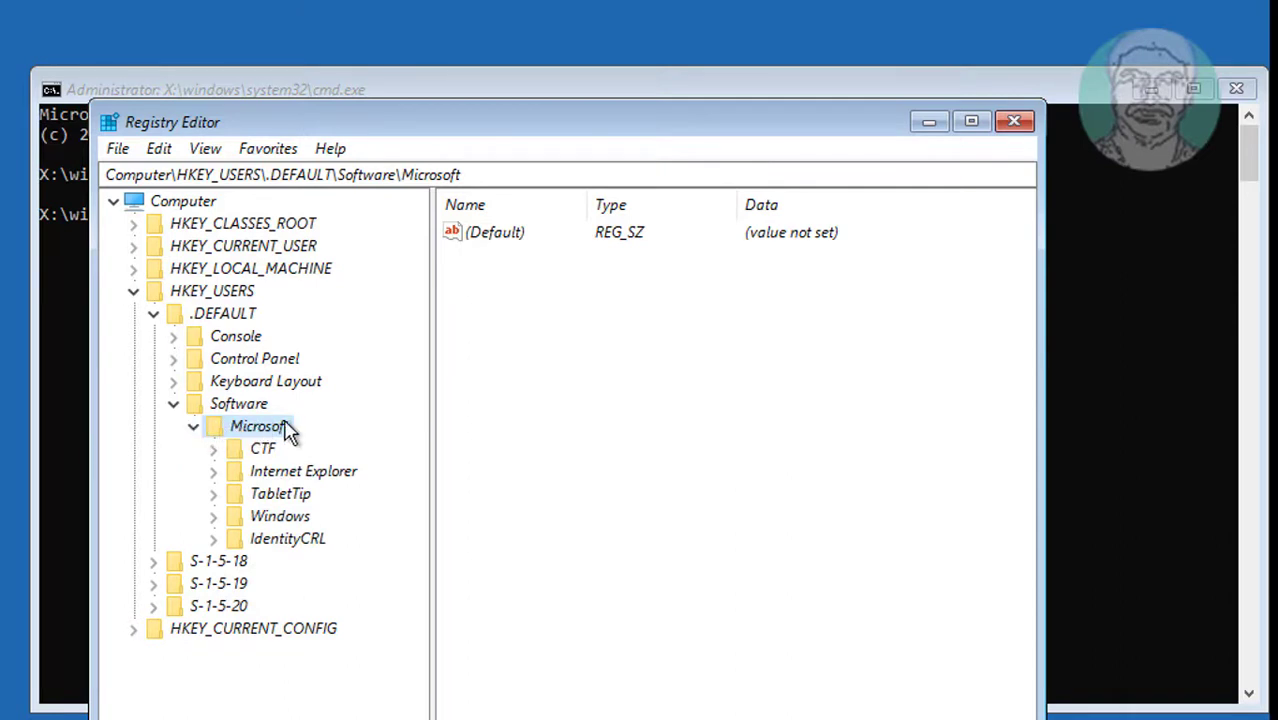
Delete the Admin key under IdentityCRL\StoredIdentities, including all of its subkeys
click(318, 541)
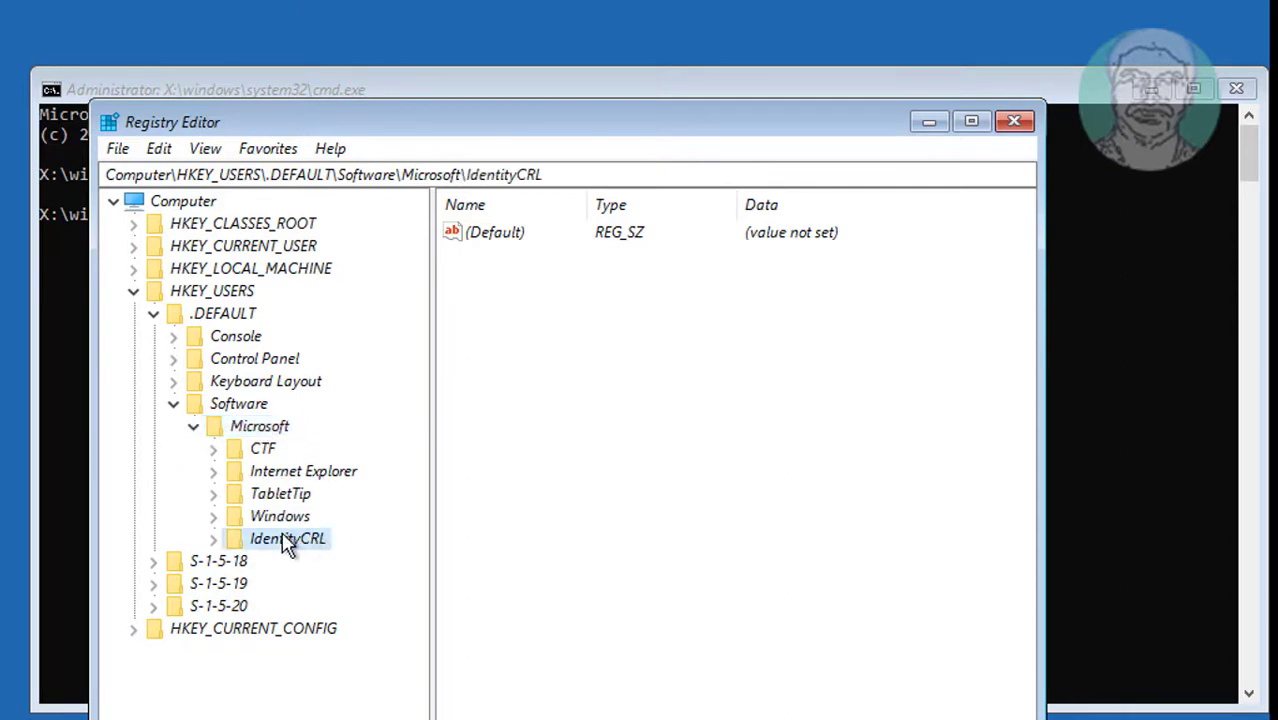
click(214, 540)
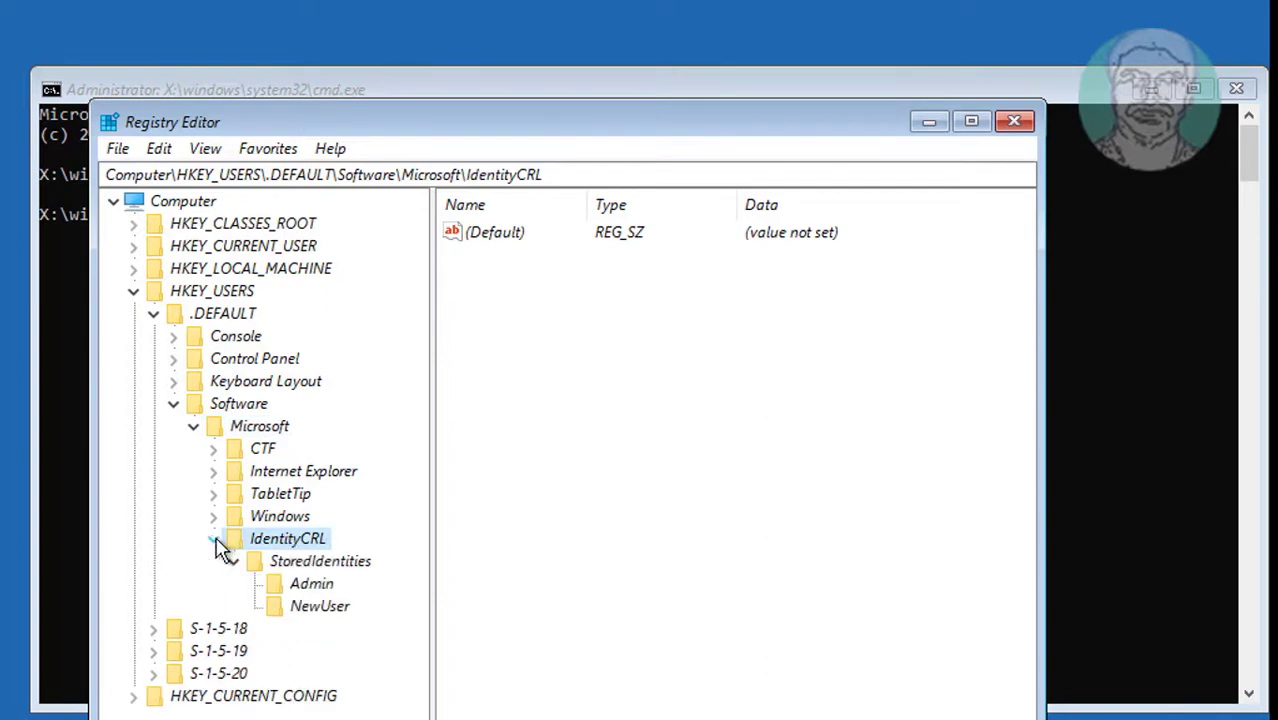
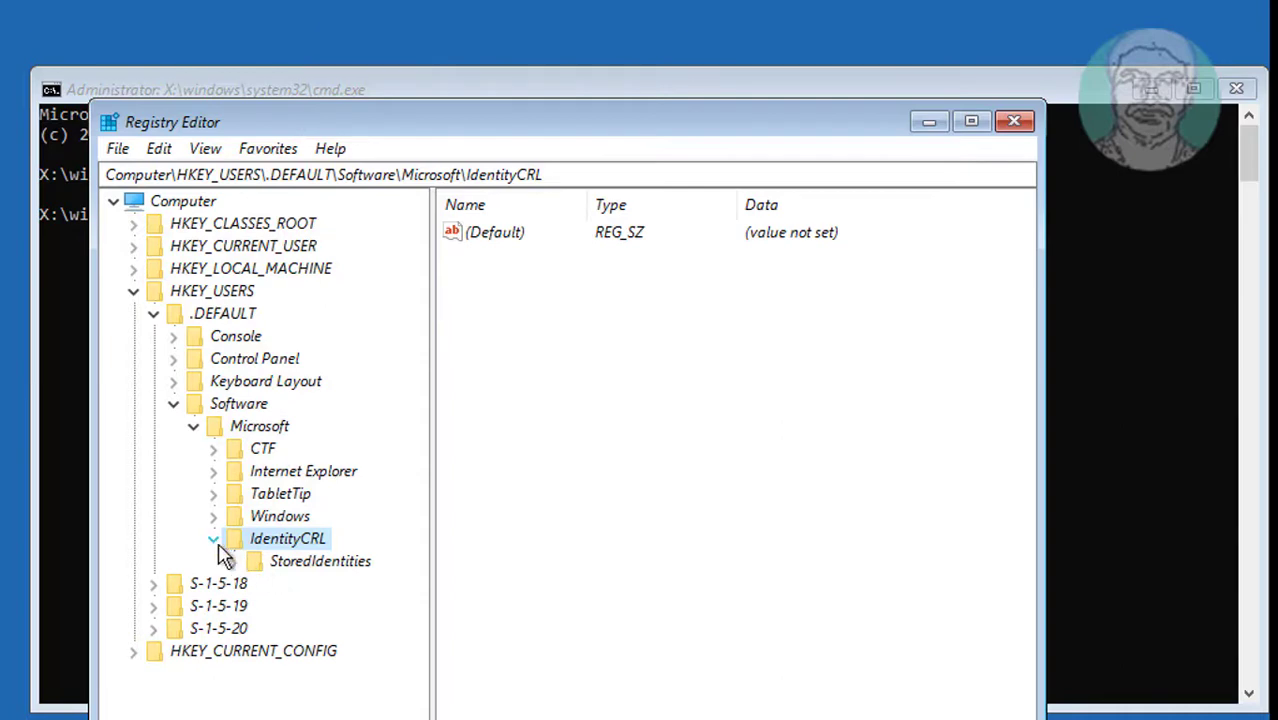
click(289, 566)
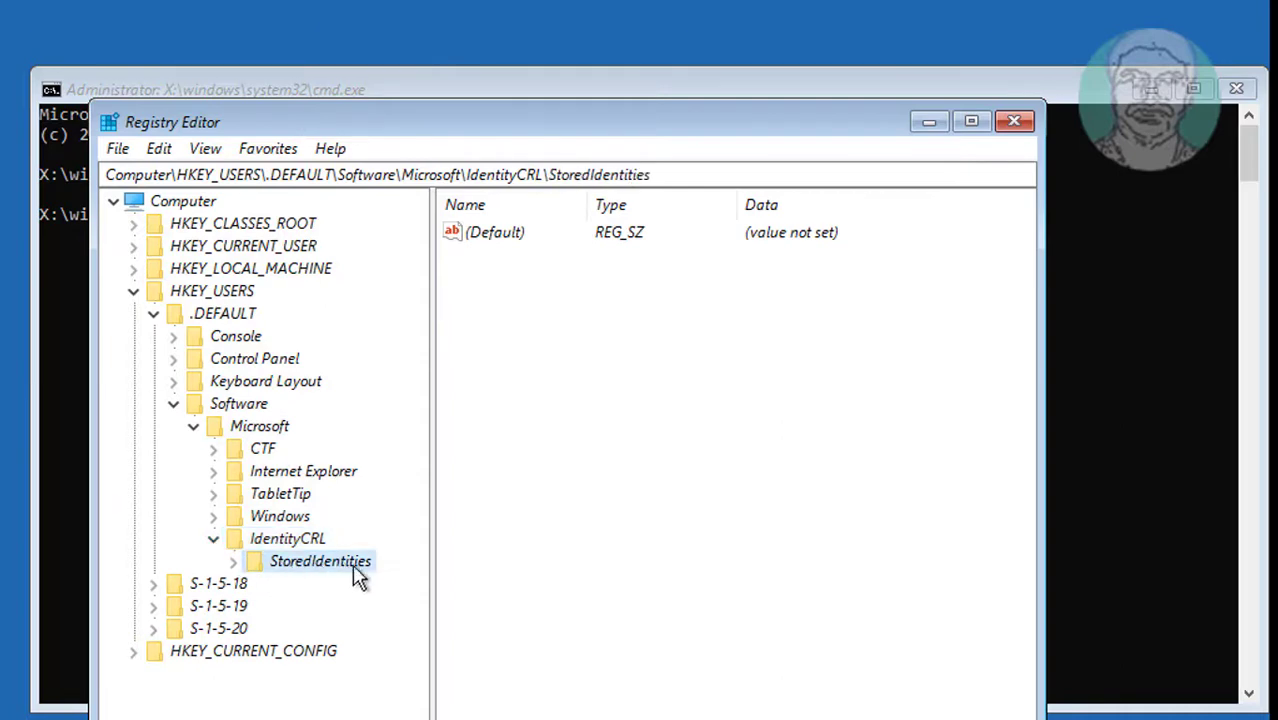
click(234, 562)
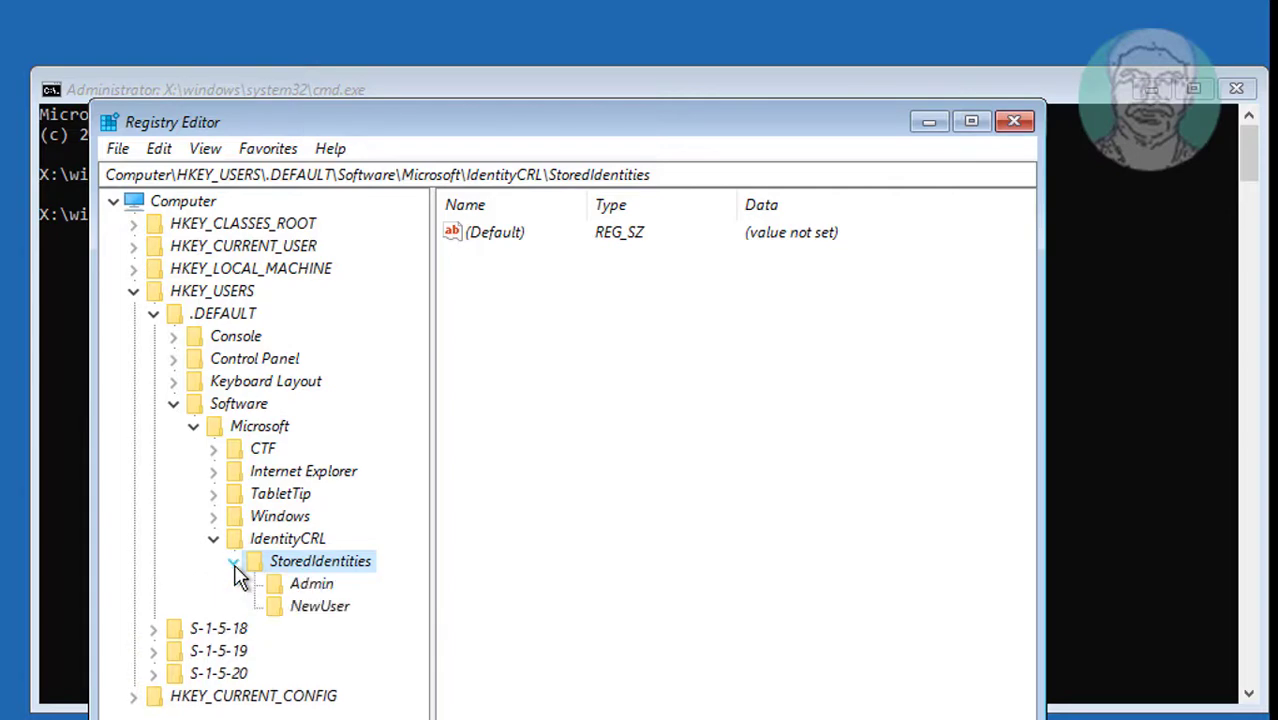
click(316, 588)
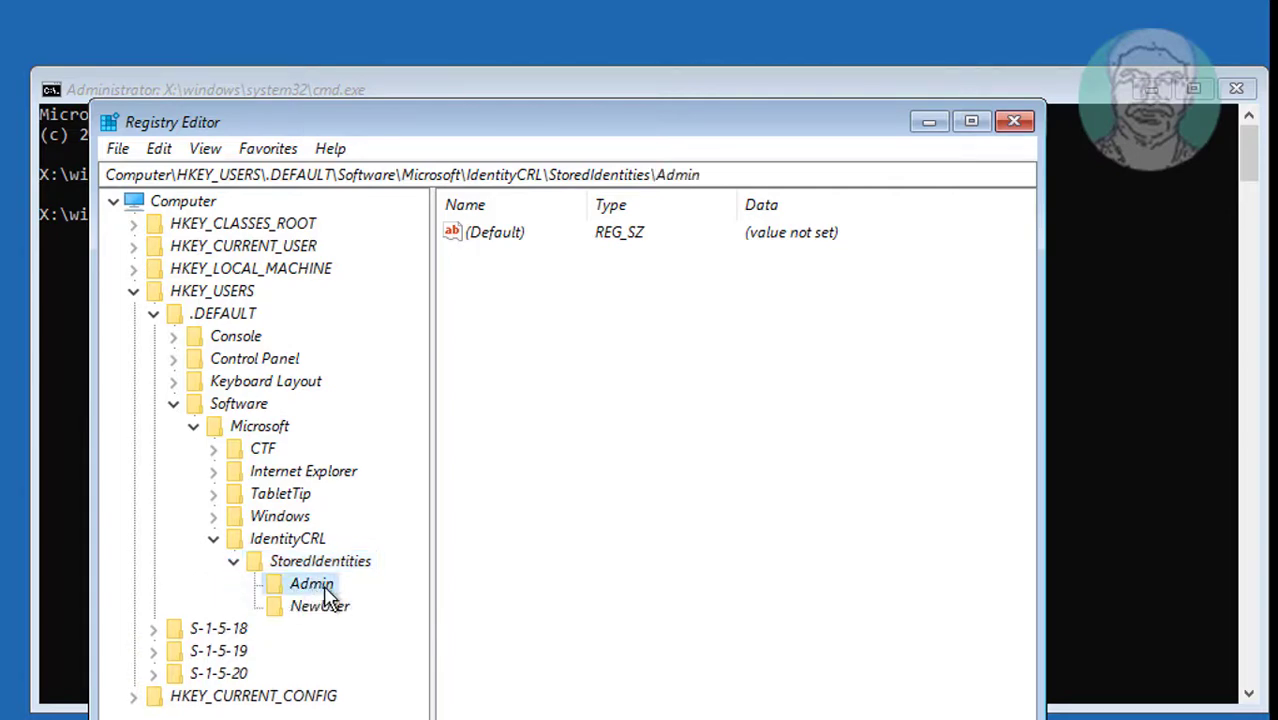
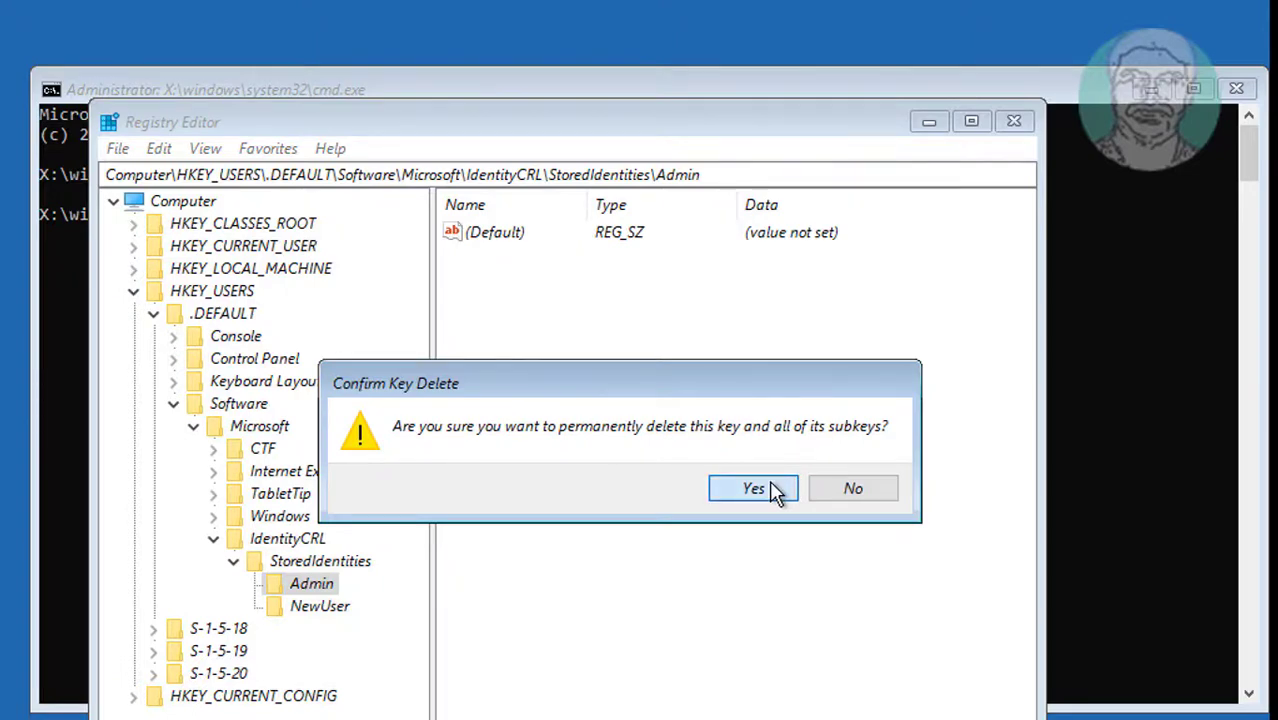
click(753, 488)
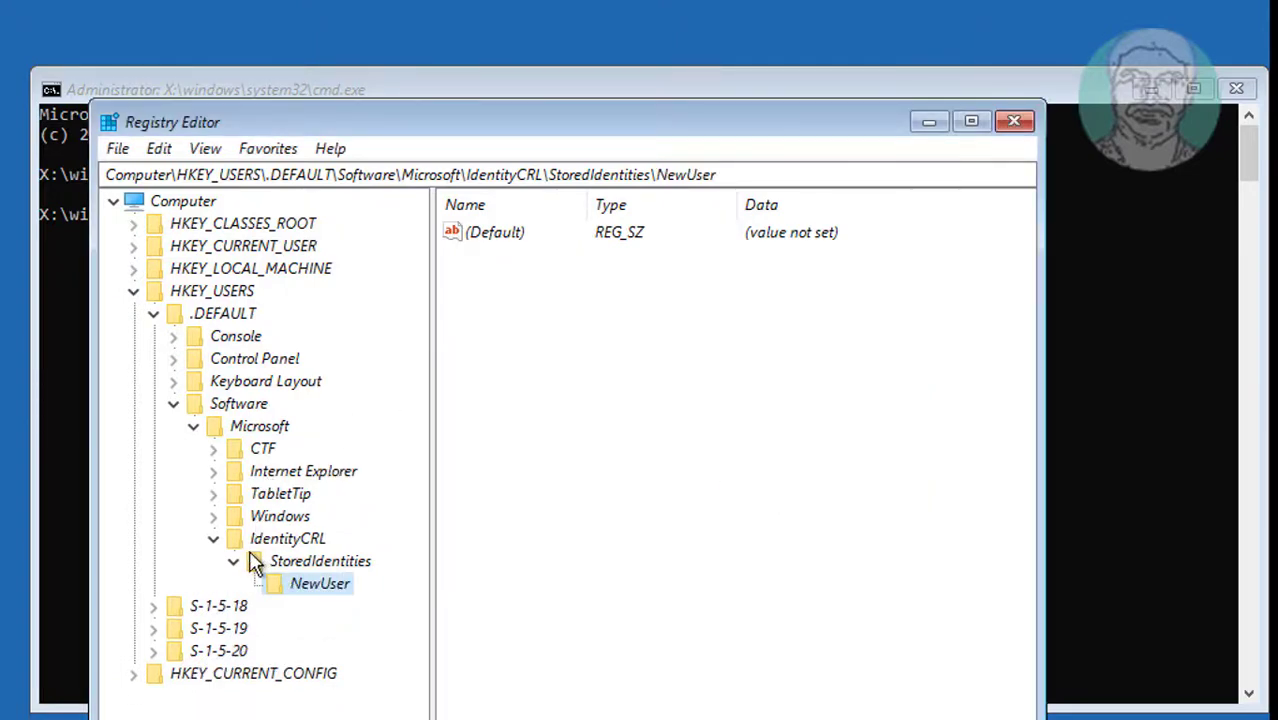
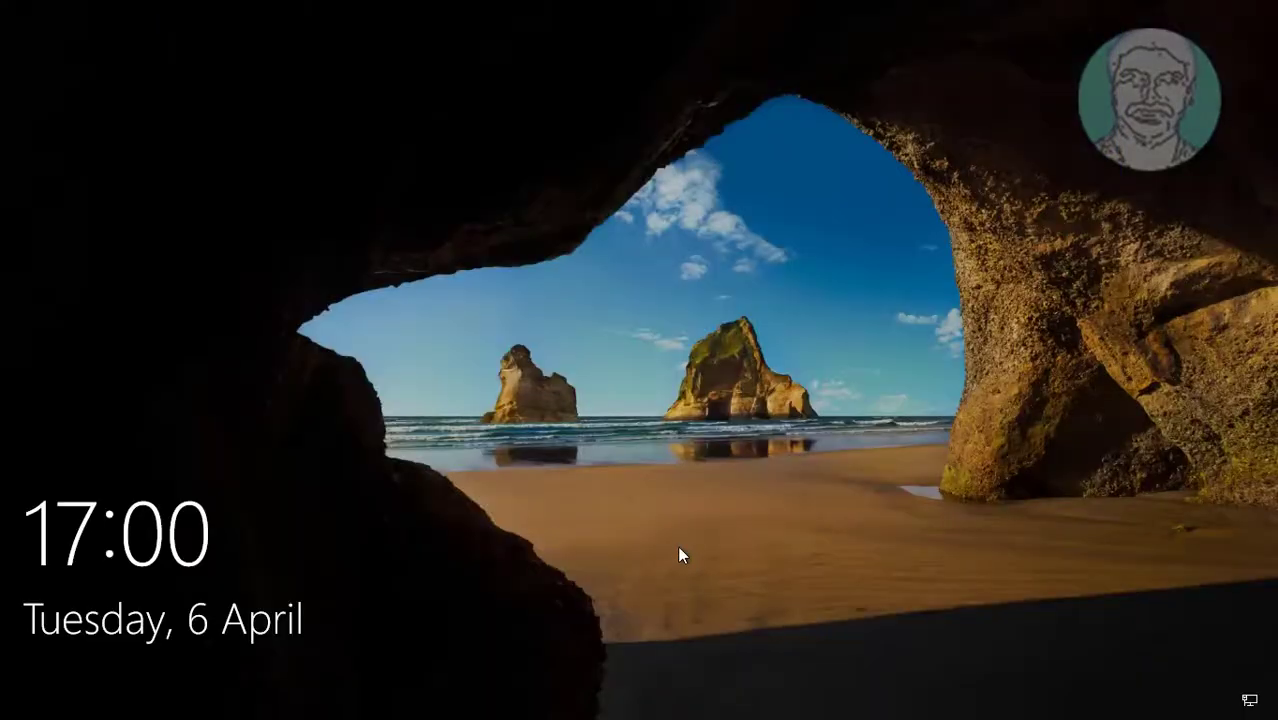
Restart from the lock screen into the recovery environment and start Reset this PC with the Keep my files option
click(1047, 647)
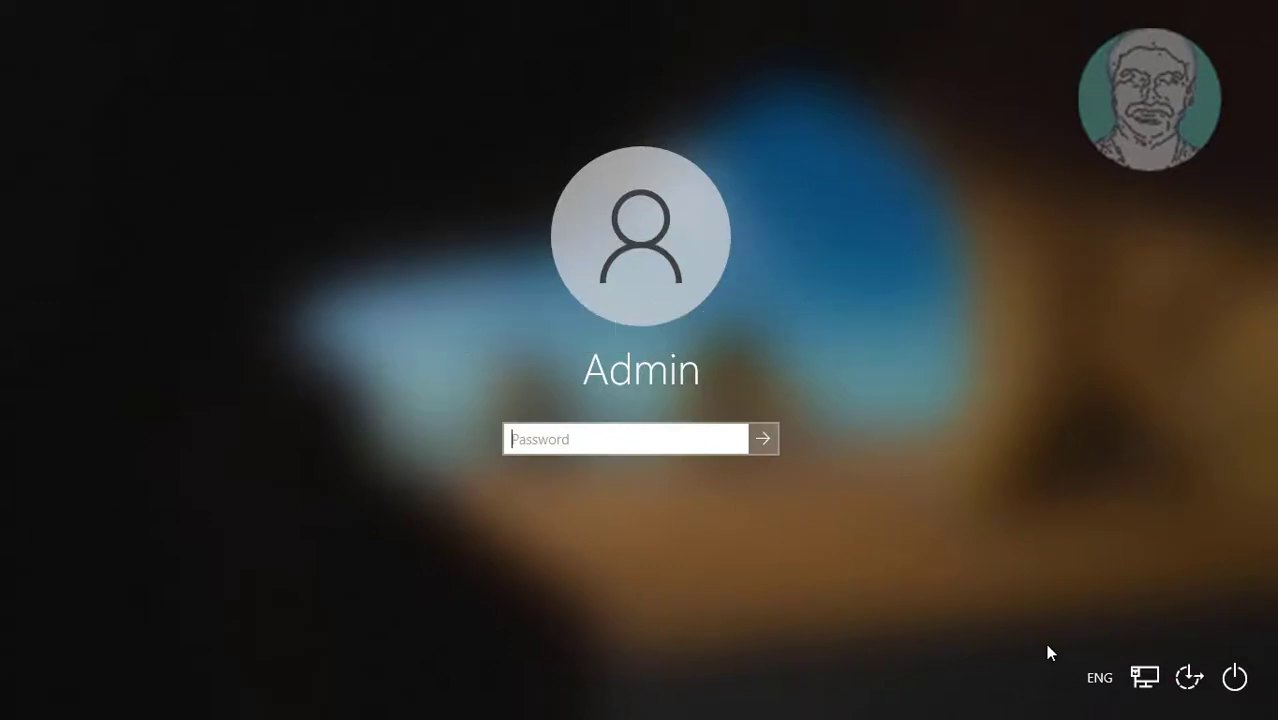
click(1233, 679)
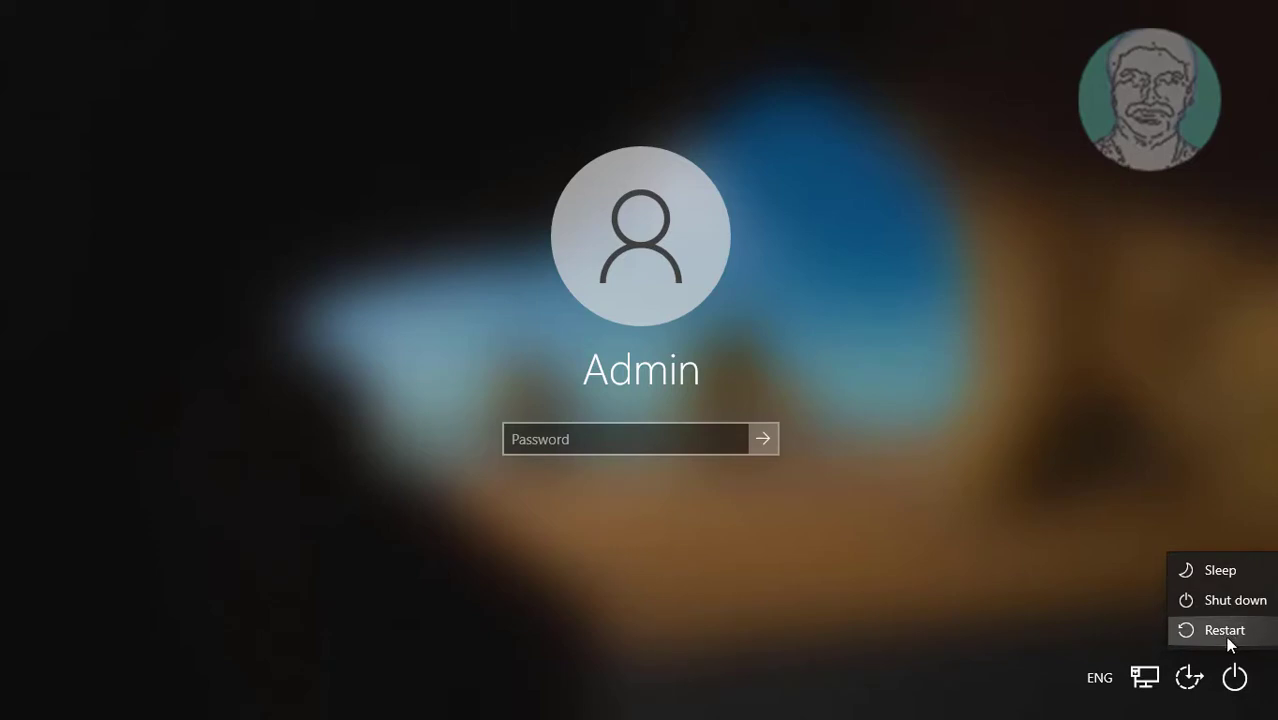
click(1226, 632)
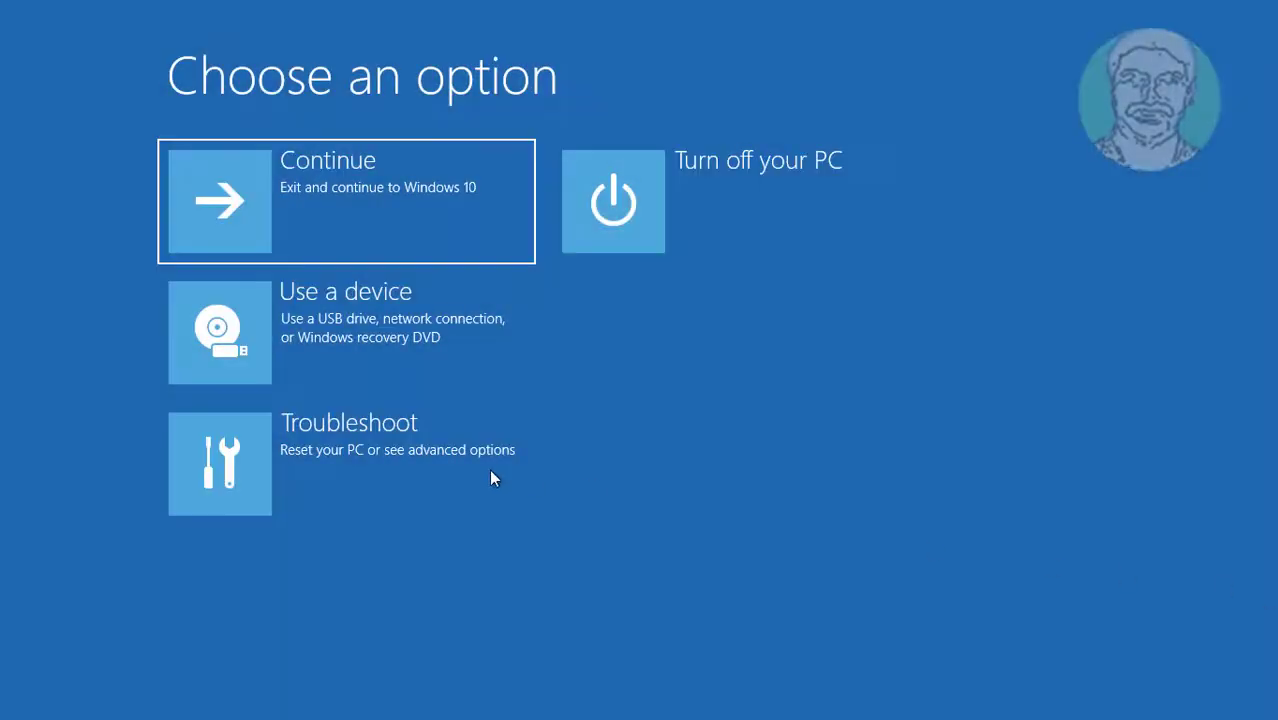
click(411, 460)
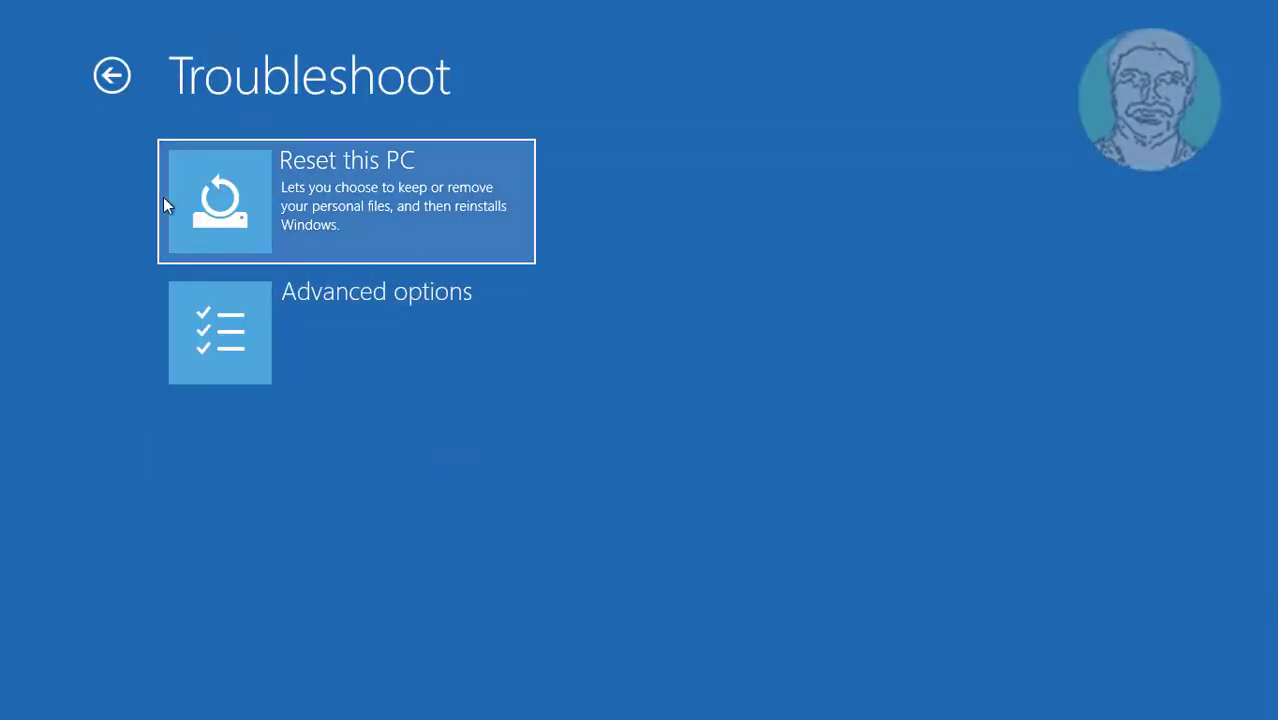
click(319, 205)
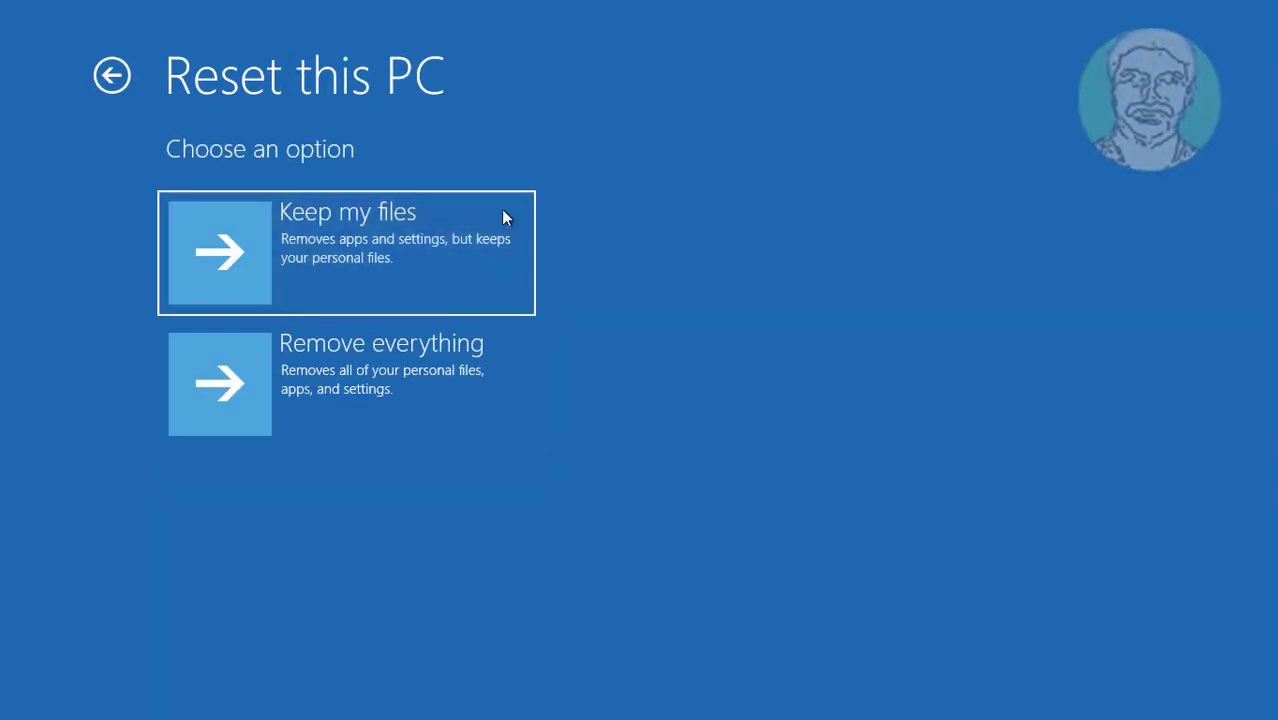
click(447, 228)
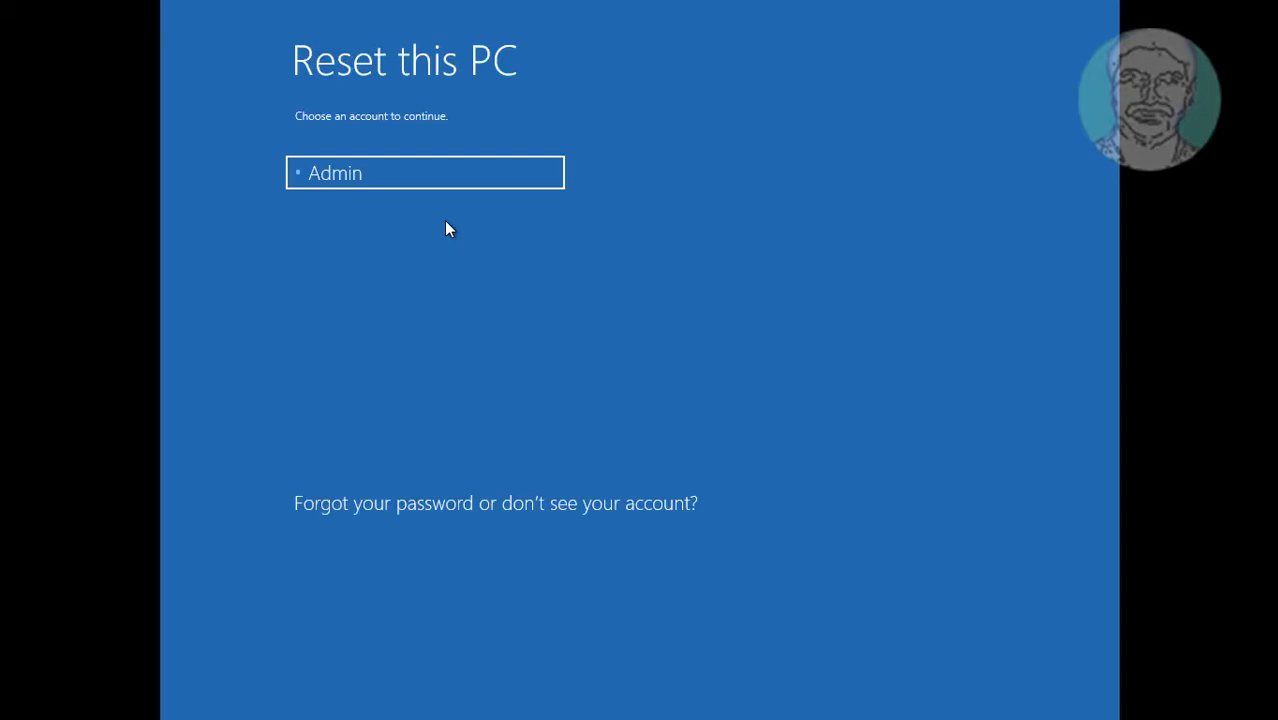
Choose the Admin account for the reset, enter the account password, and select Local reinstall
click(374, 184)
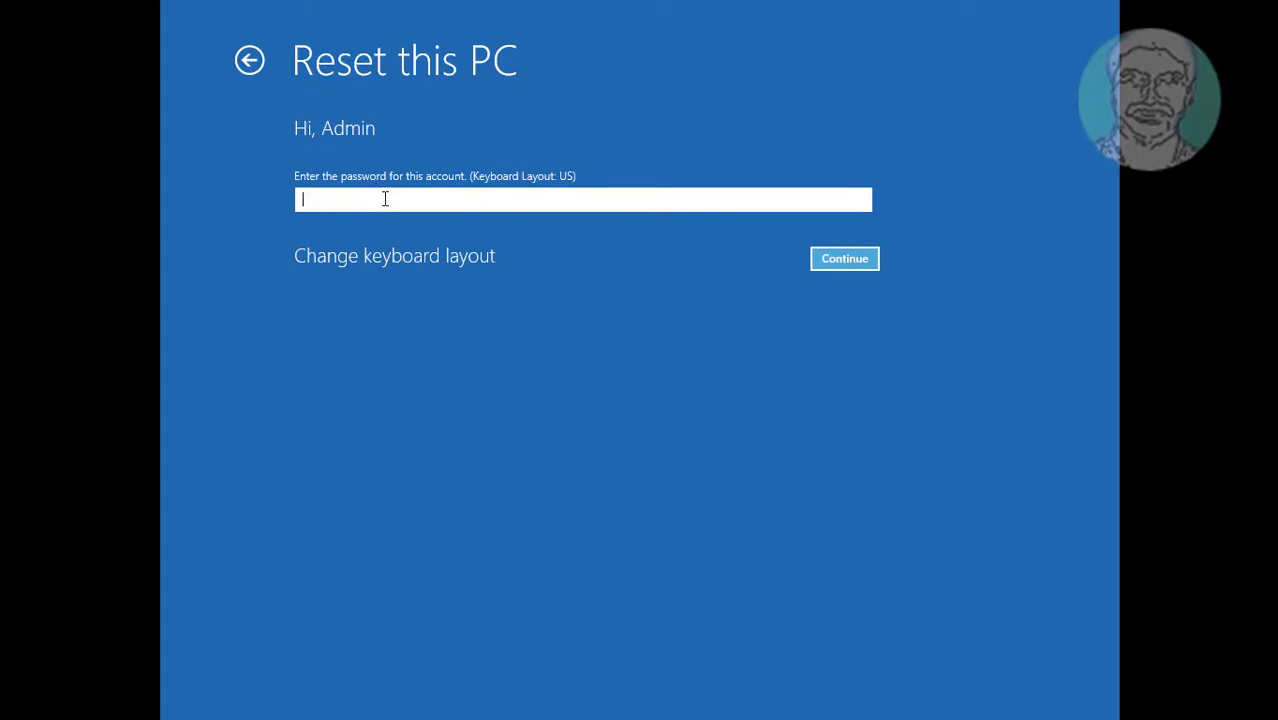
text(p)
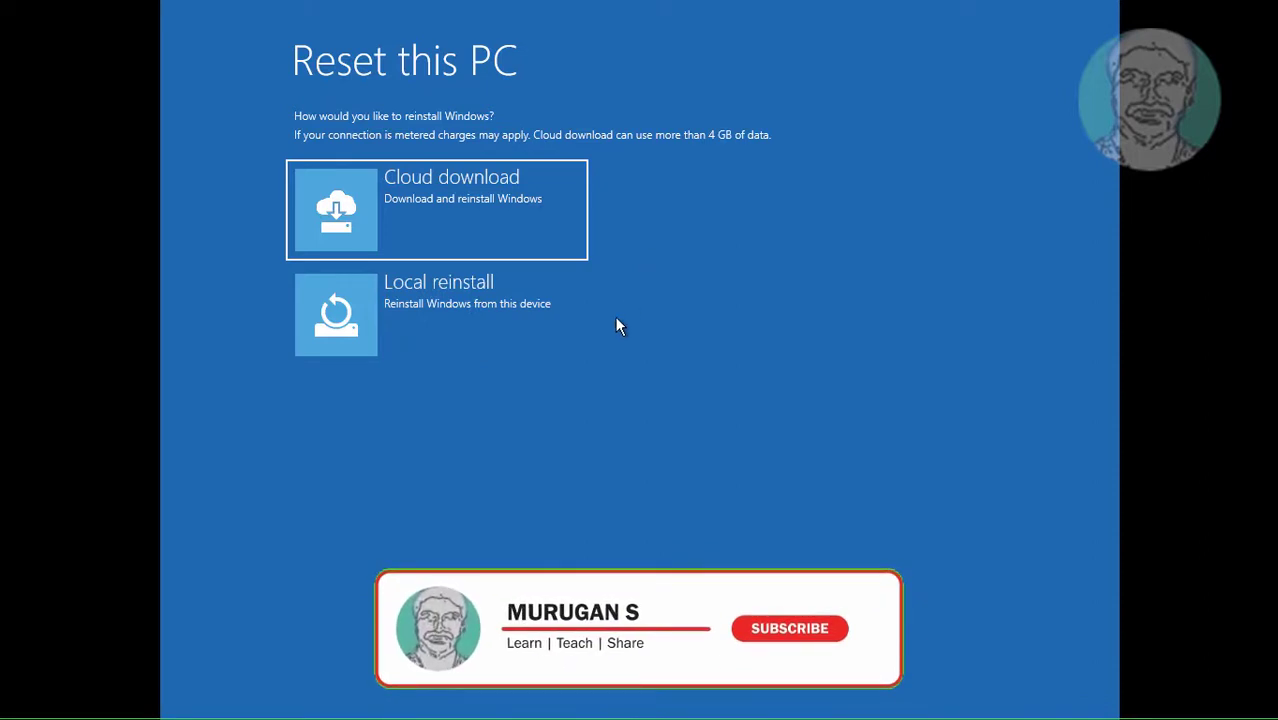
click(536, 324)
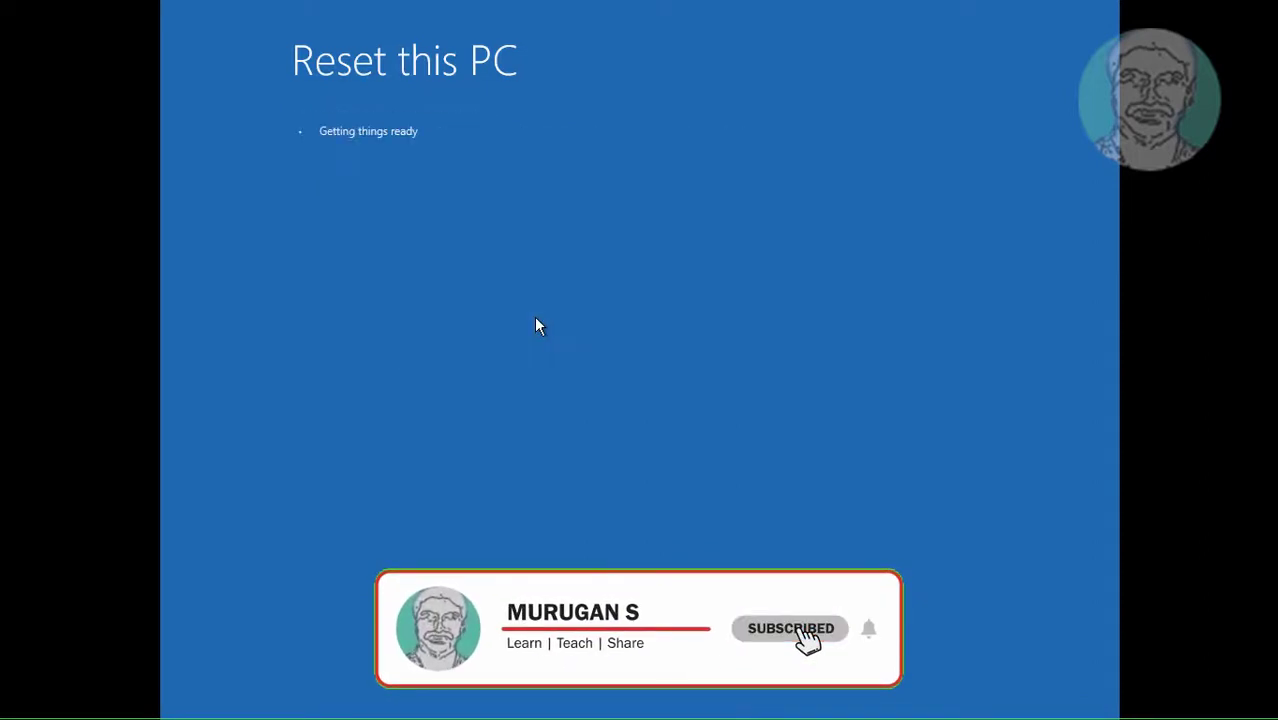